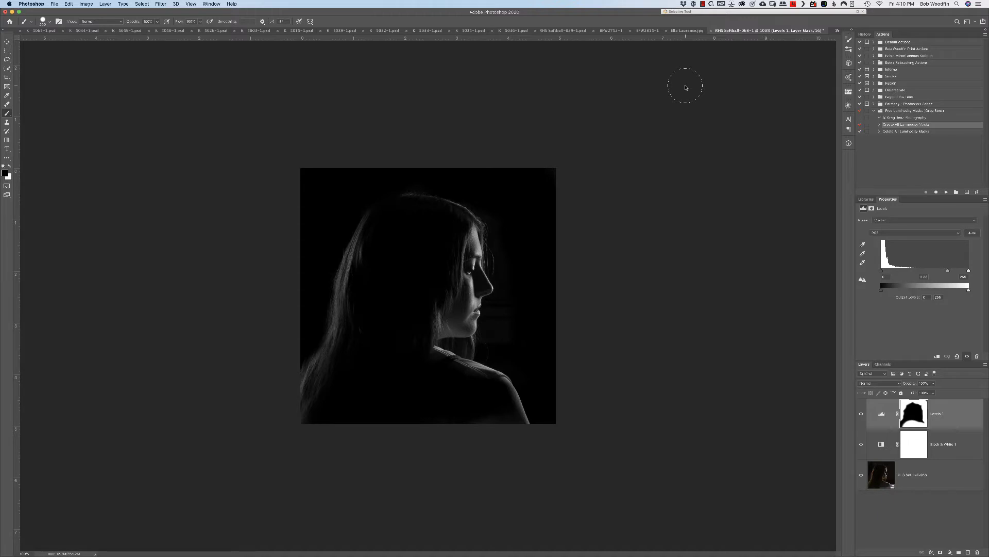
- Start loading files into a stack and browse to Google Drive for the source images
left_click(54, 4)
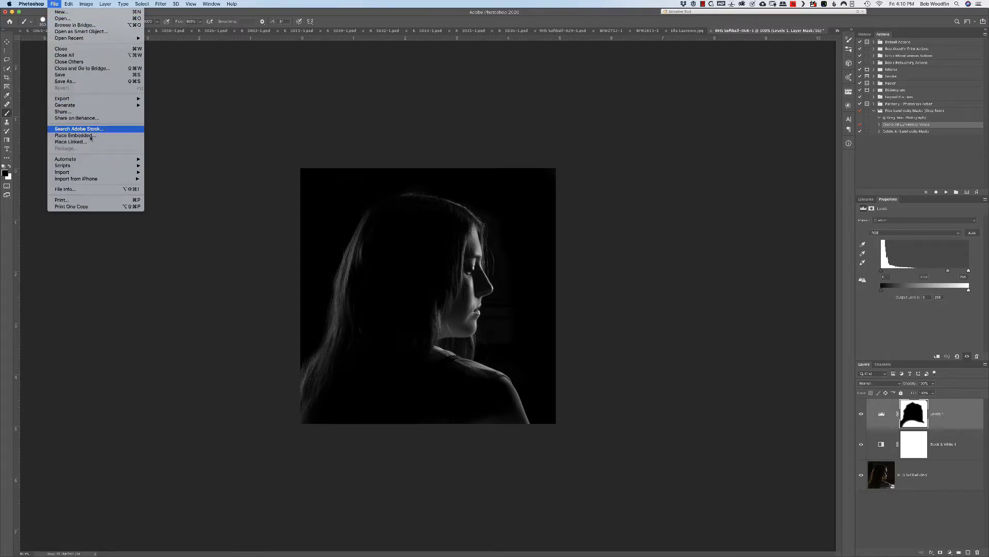
mouse_move(78, 166)
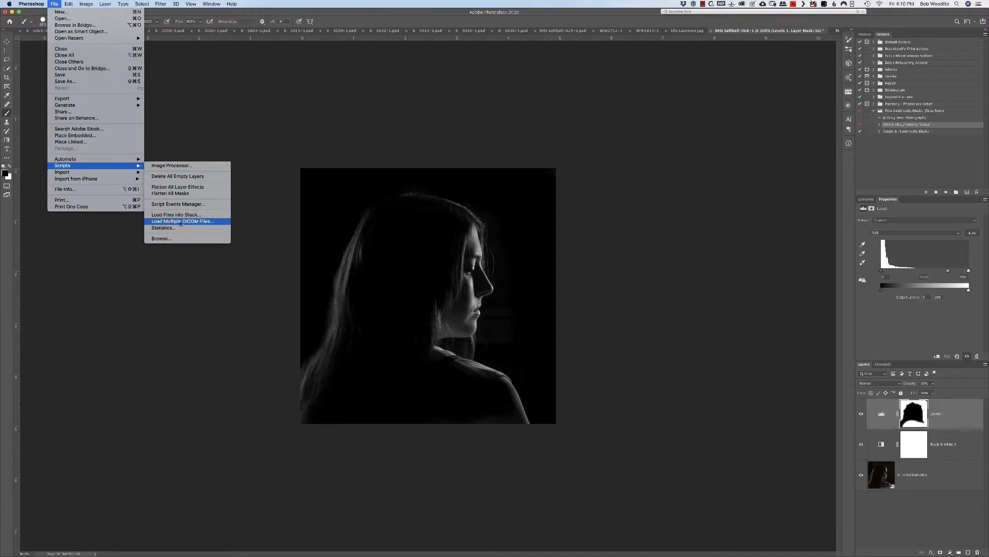
left_click(191, 215)
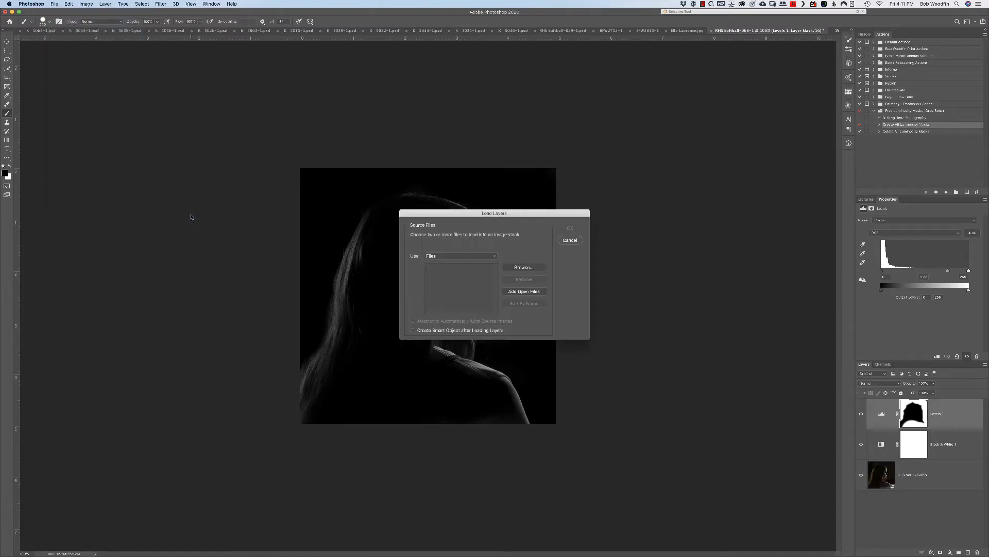
left_click(524, 268)
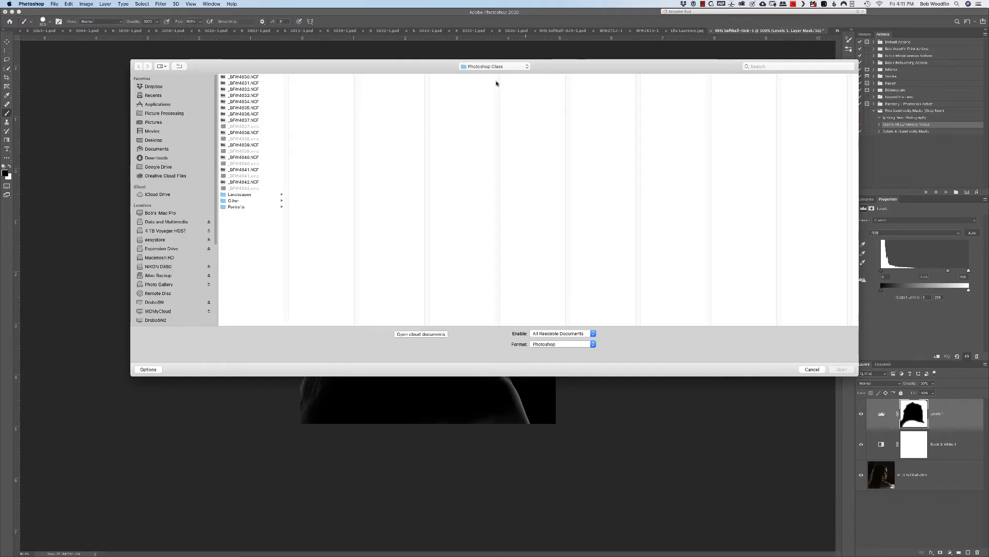
left_click(511, 67)
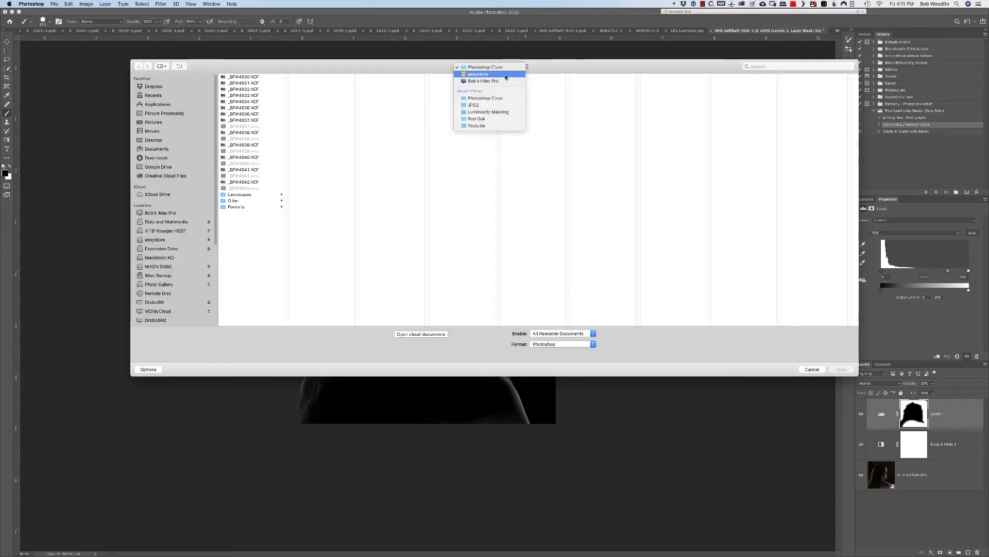
left_click(499, 67)
left_click(508, 67)
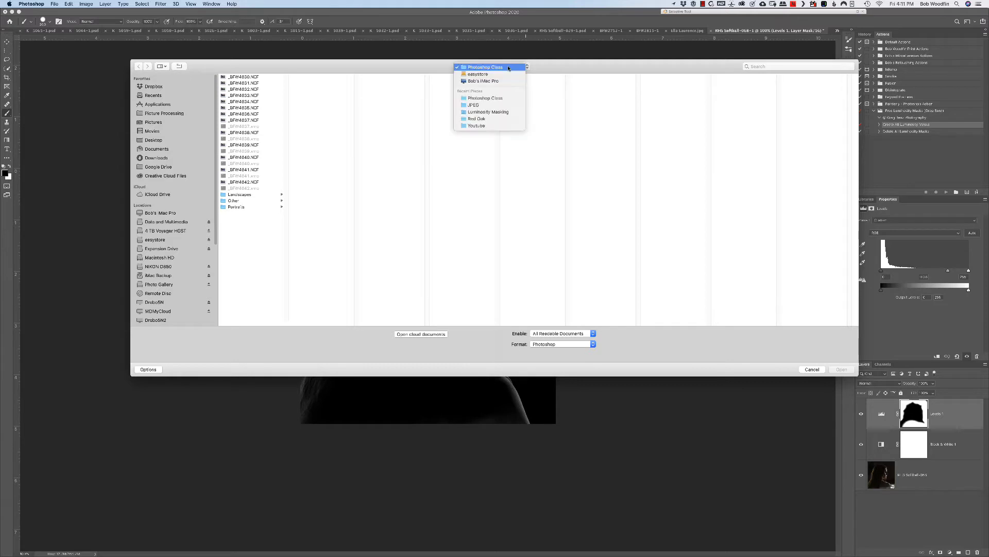
left_click(152, 168)
left_click(153, 169)
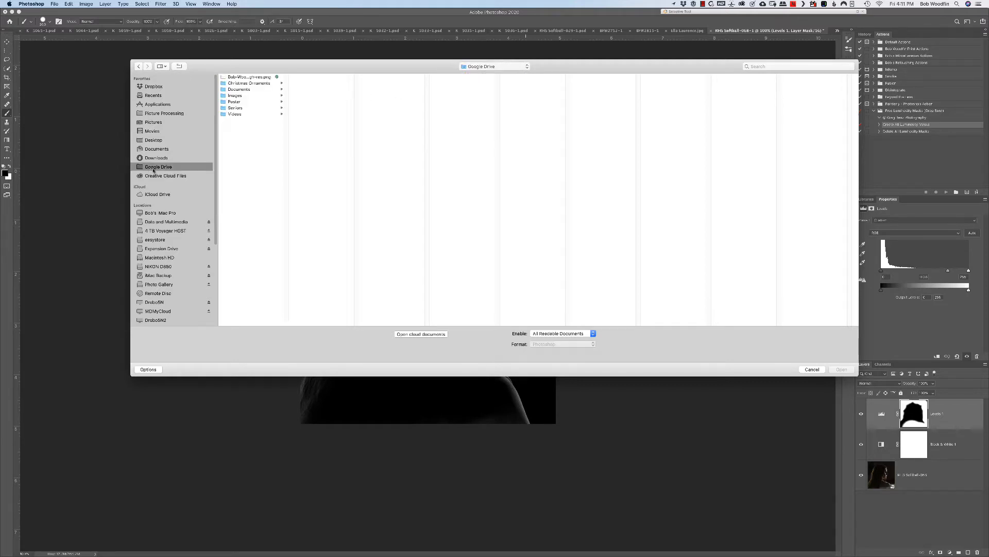
- Open the For Blending folder inside Images, RTPC Photoshop Workshop, Stacking Images
left_click(236, 97)
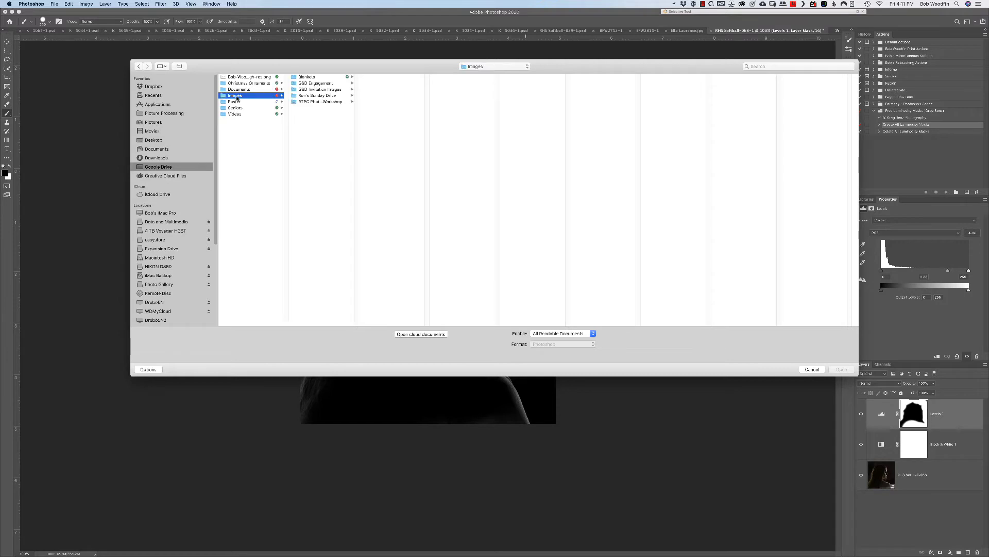
left_click(312, 102)
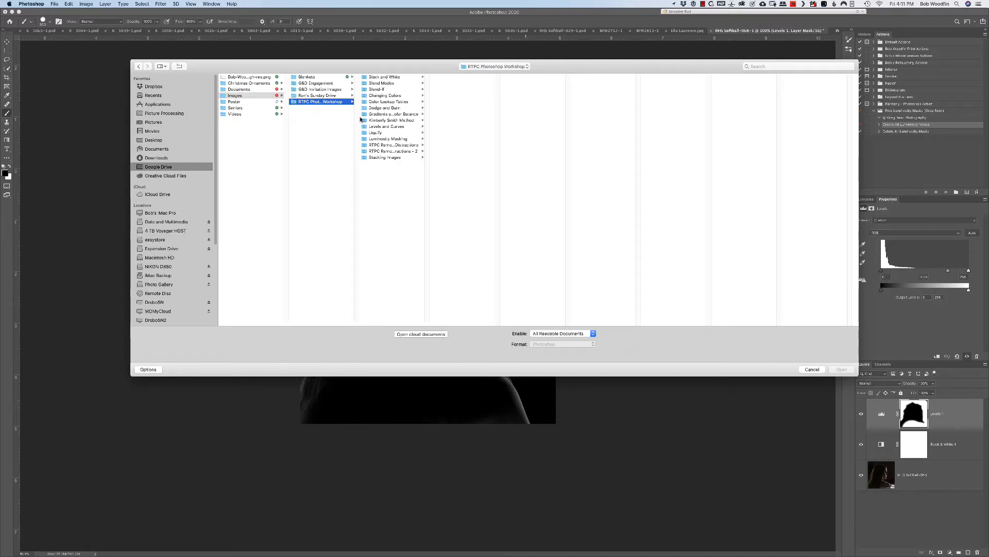
left_click(381, 83)
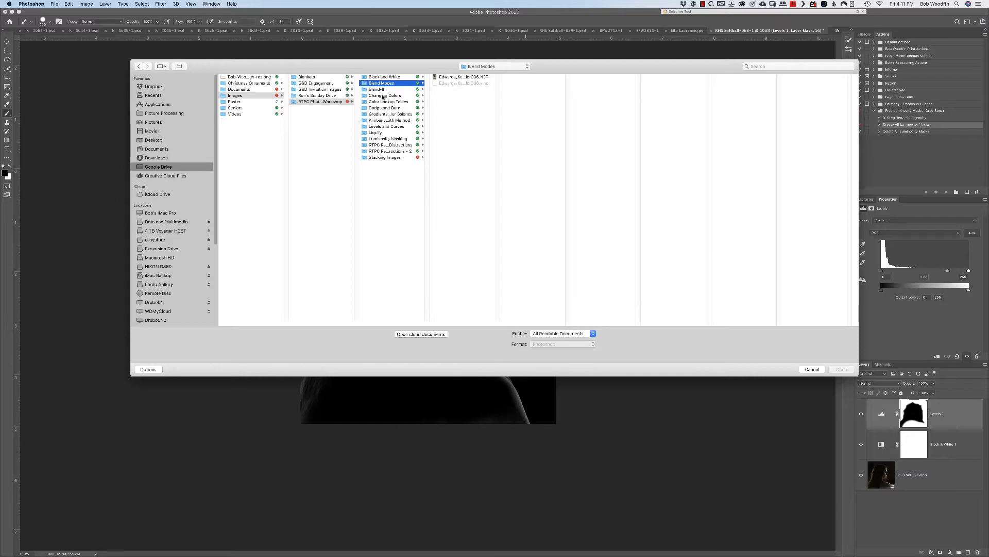
left_click(386, 158)
left_click(443, 78)
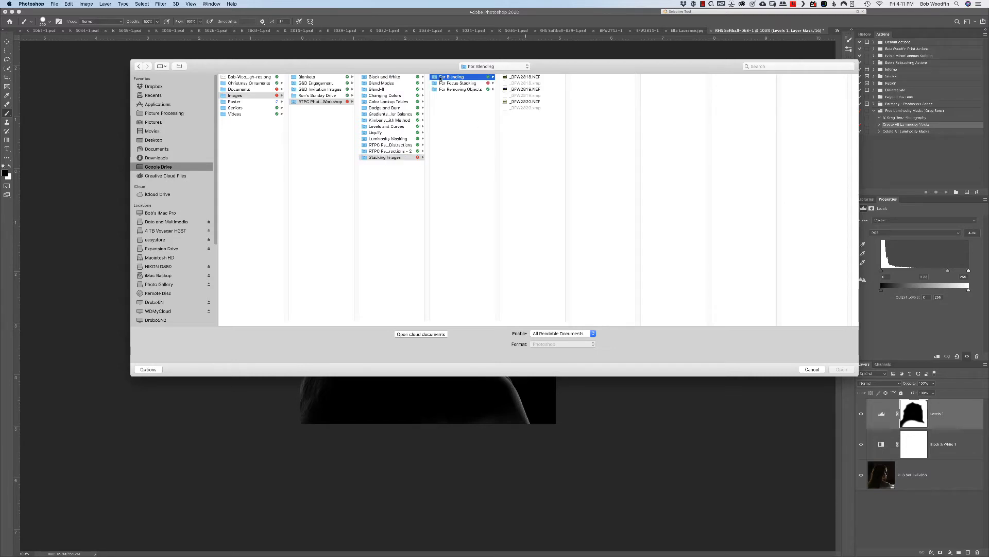
- Load _BFW2818.NEF, _BFW2819.NEF and _BFW2820.NEF into one stack with automatic alignment of the source images enabled
left_click(519, 77)
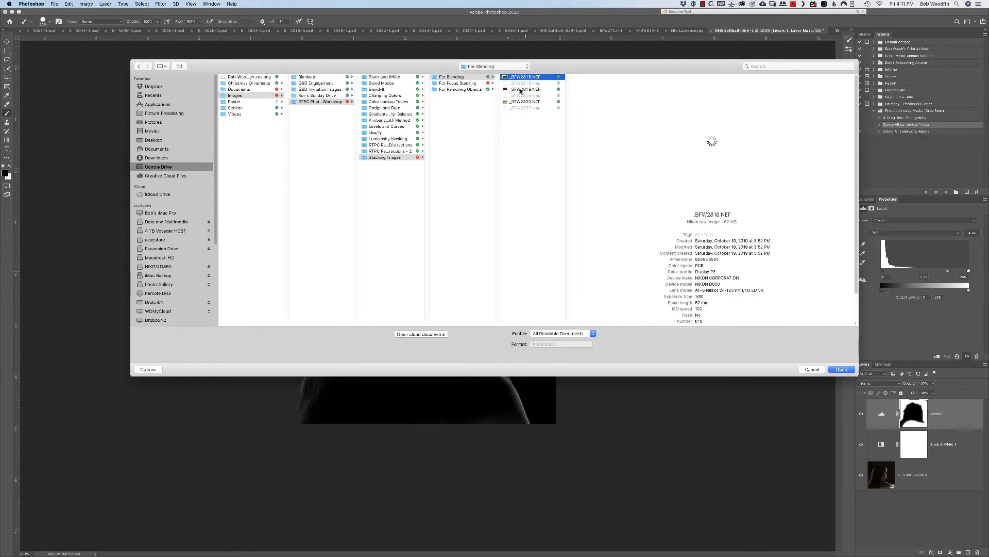
left_click(521, 90)
left_click(521, 77)
left_click(526, 91, "shift")
left_click(528, 101, "shift")
left_click(845, 370)
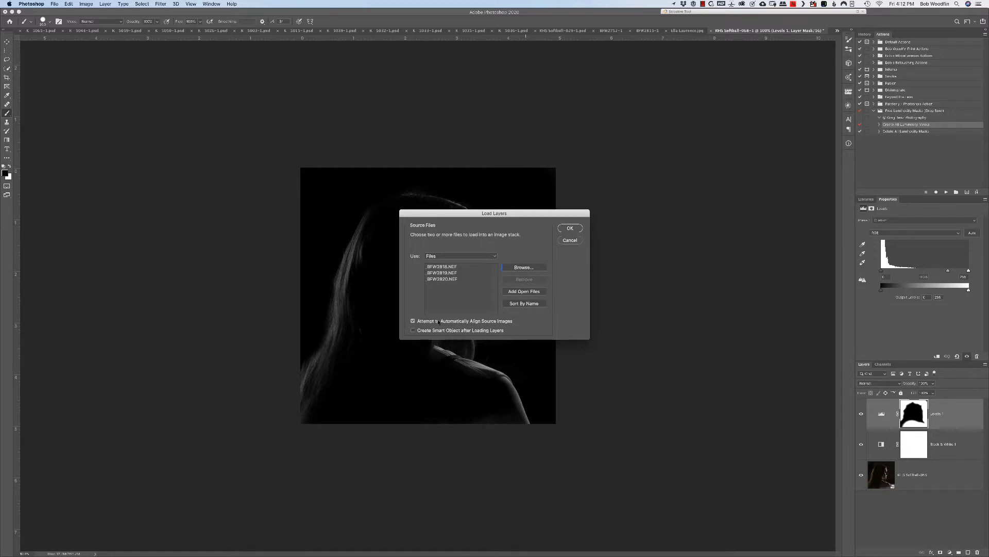
left_click(571, 229)
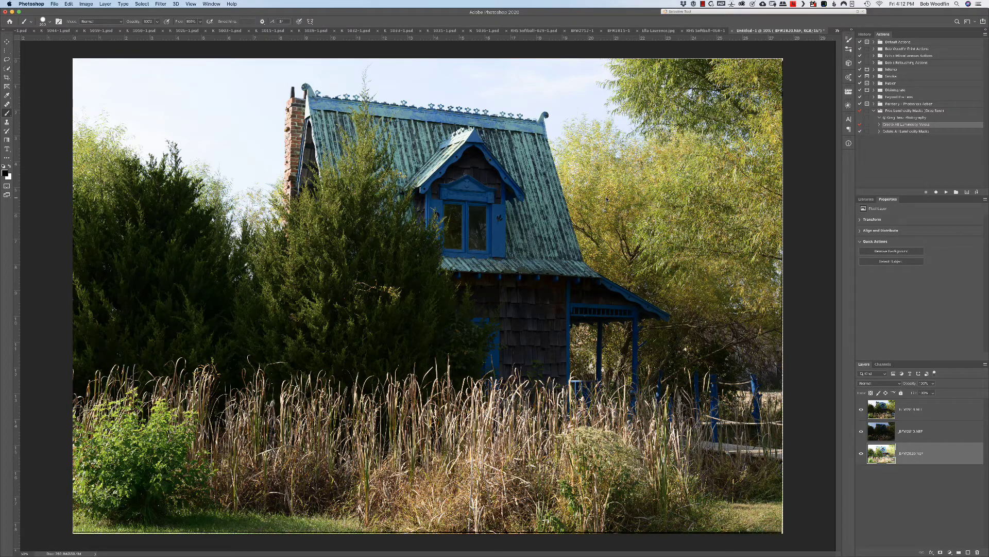
- Auto-blend all three exposure layers using the Stack Images method with Seamless Tones and Colors
left_click(946, 414, "shift")
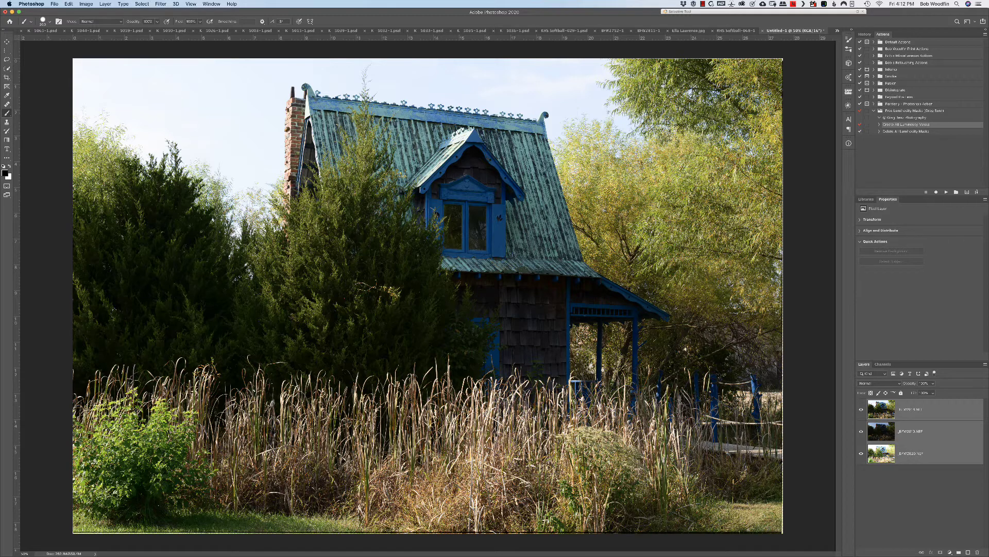
left_click(69, 4)
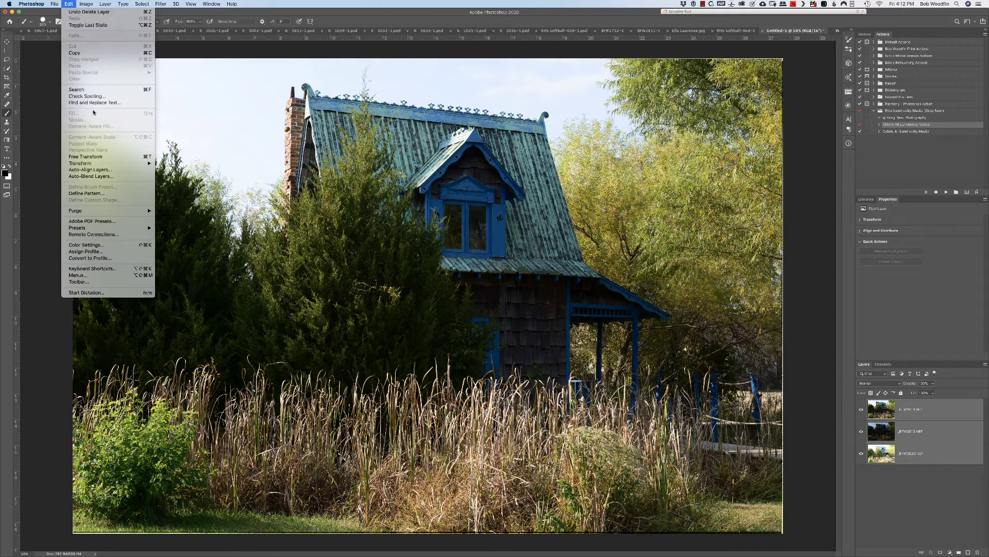
left_click(90, 176)
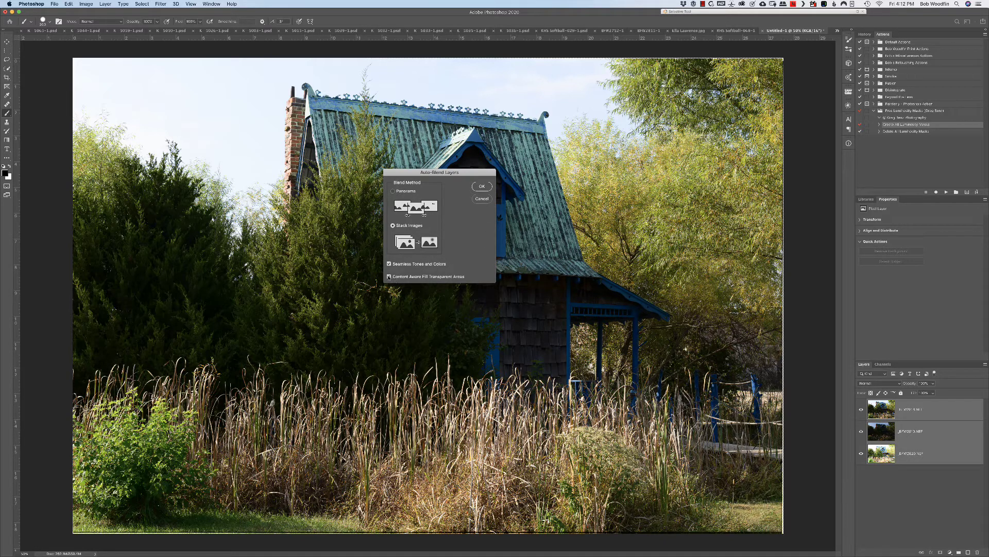
left_click(481, 186)
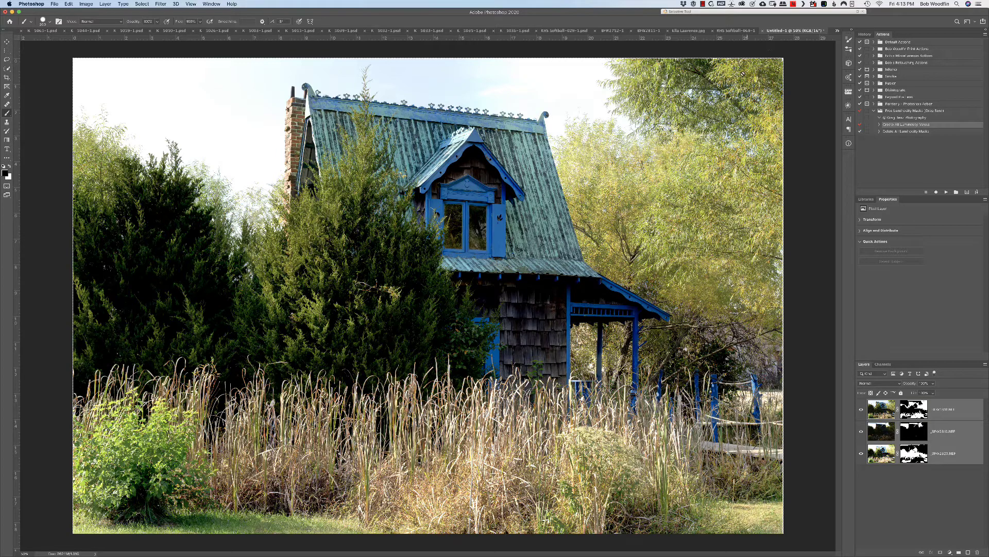
- Close the blended Untitled-1 document without saving it
left_click(764, 31)
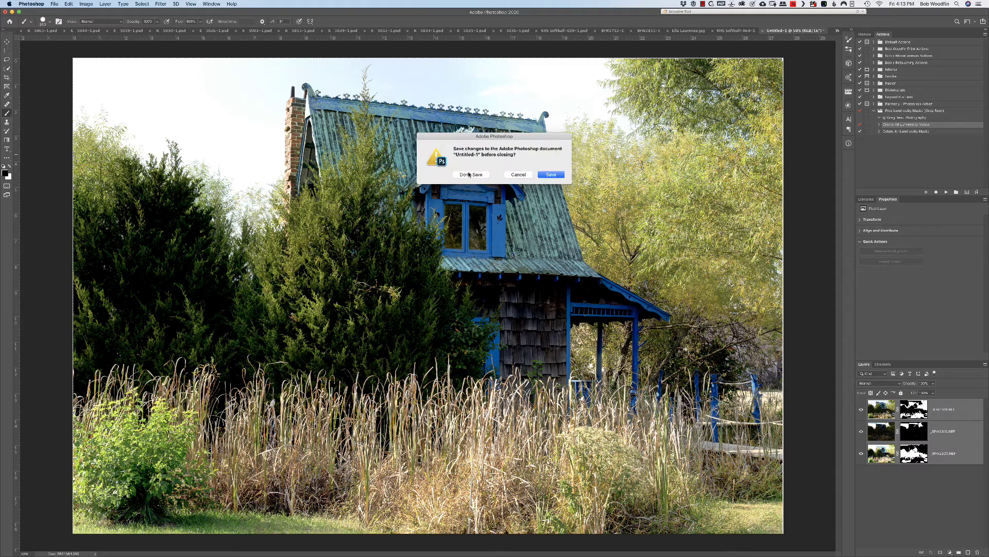
left_click(467, 175)
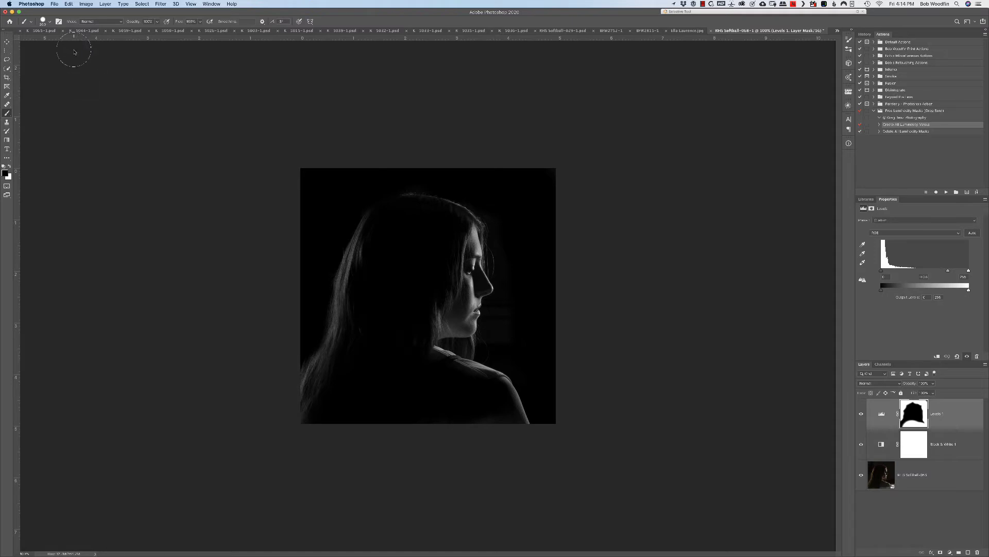
- Start loading another set of files into a stack and open the For Focus Stacking folder inside Stacking Images
left_click(53, 4)
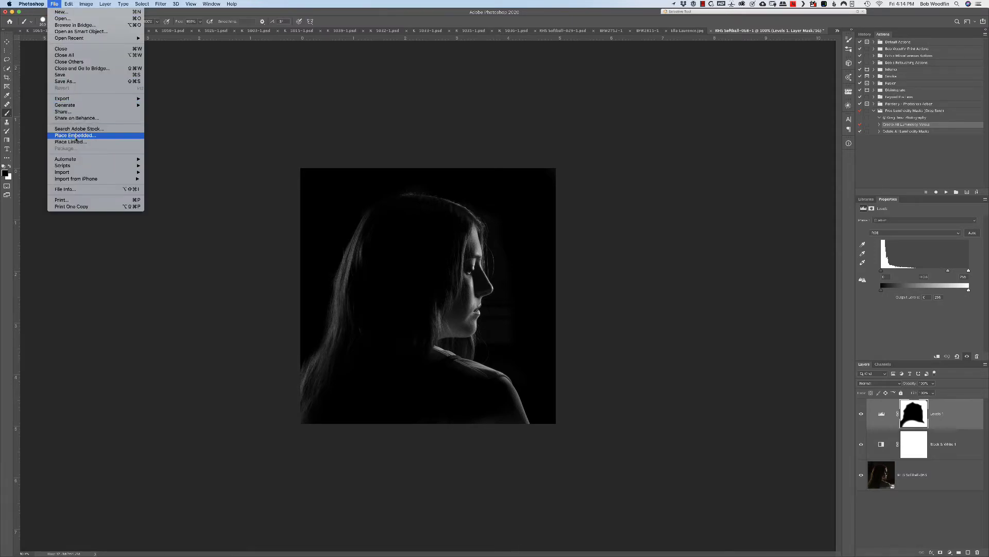
mouse_move(80, 168)
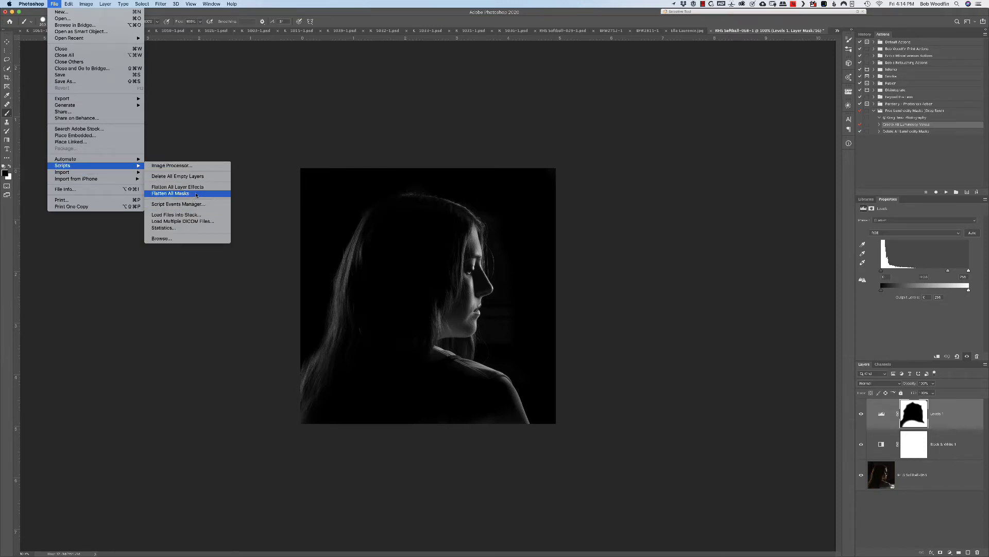
left_click(191, 214)
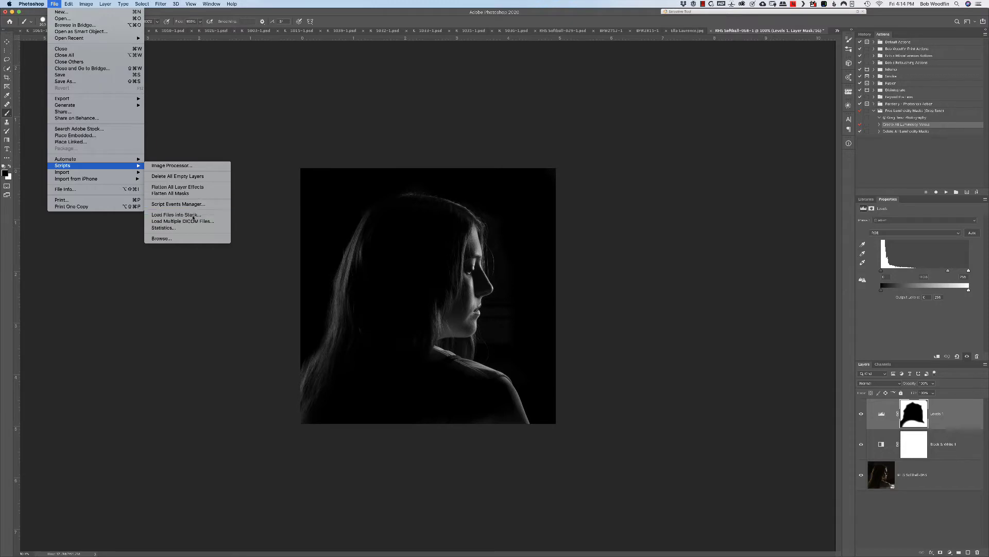
left_click(524, 269)
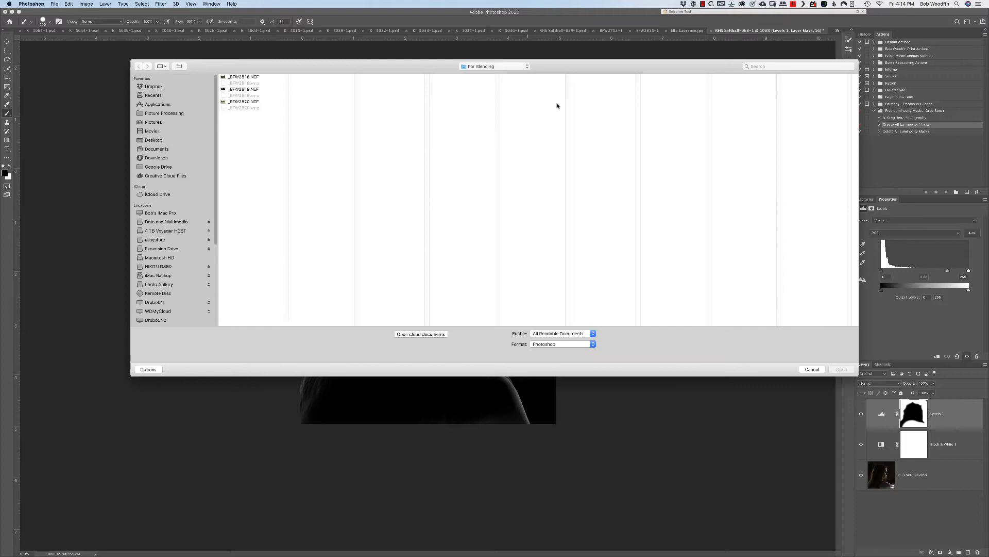
left_click(504, 67)
left_click(502, 75)
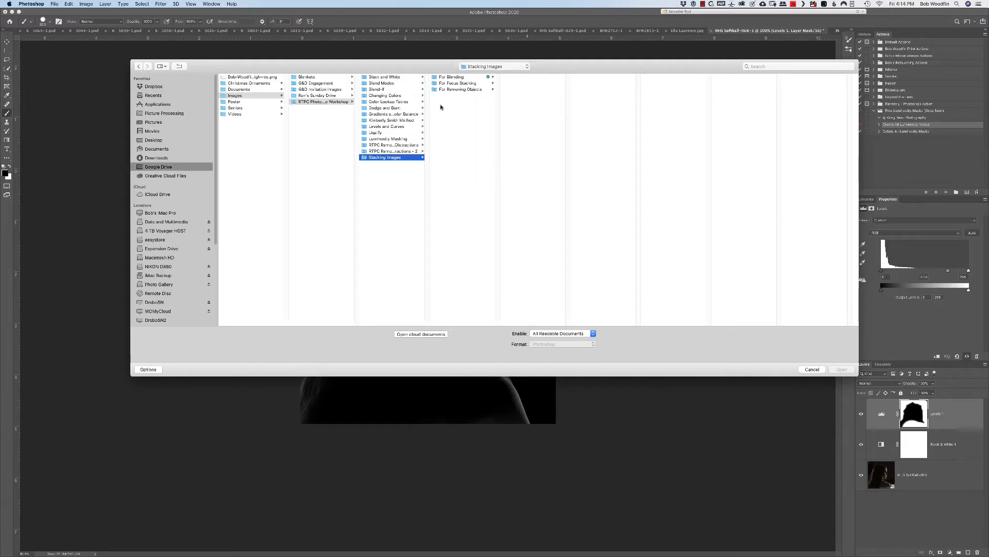
left_click(450, 84)
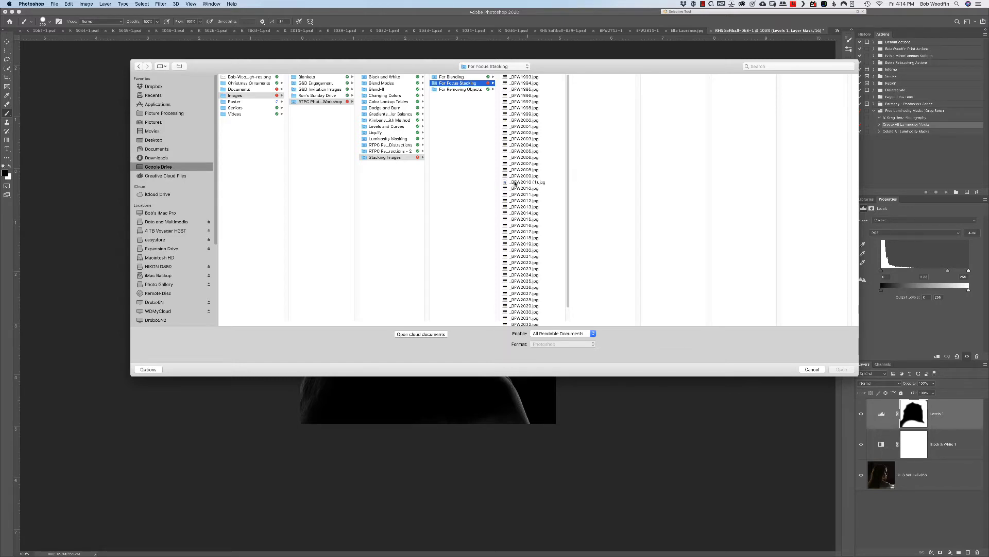
- Try to load all the focus-stacking JPGs except _BFW2010 (1).jpg into one automatically aligned stack
left_click(522, 78)
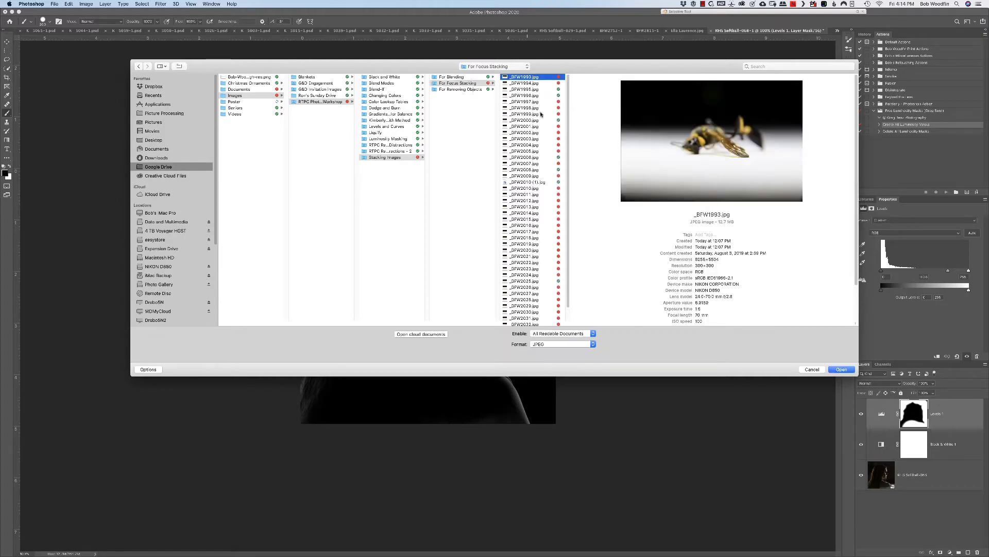
key("super+a")
left_click(523, 183, "super")
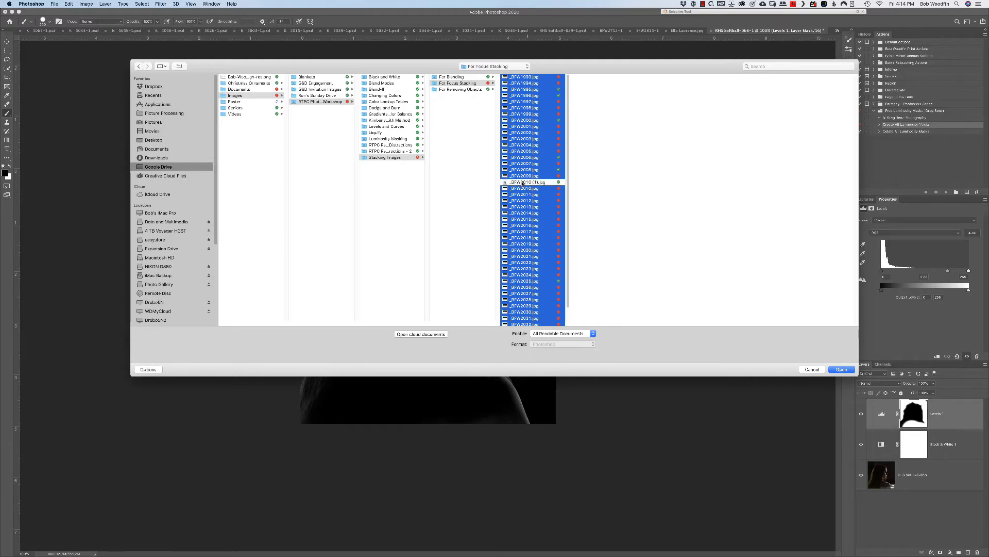
left_click(845, 371)
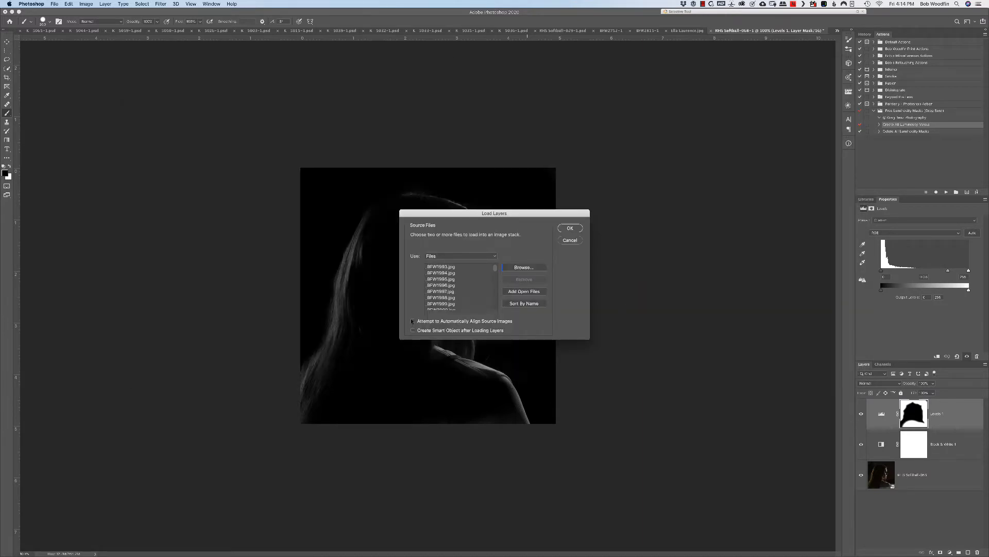
left_click(570, 228)
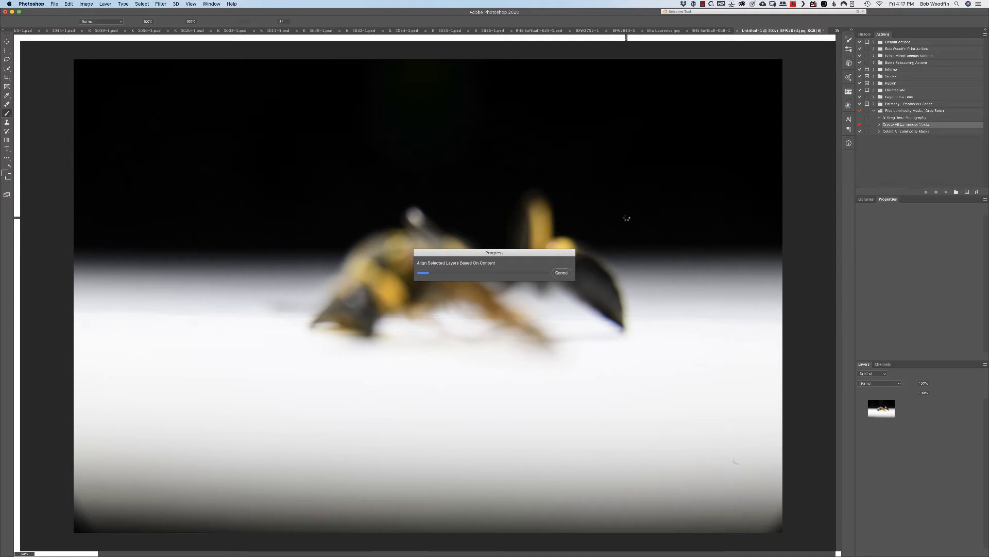
left_click(562, 274)
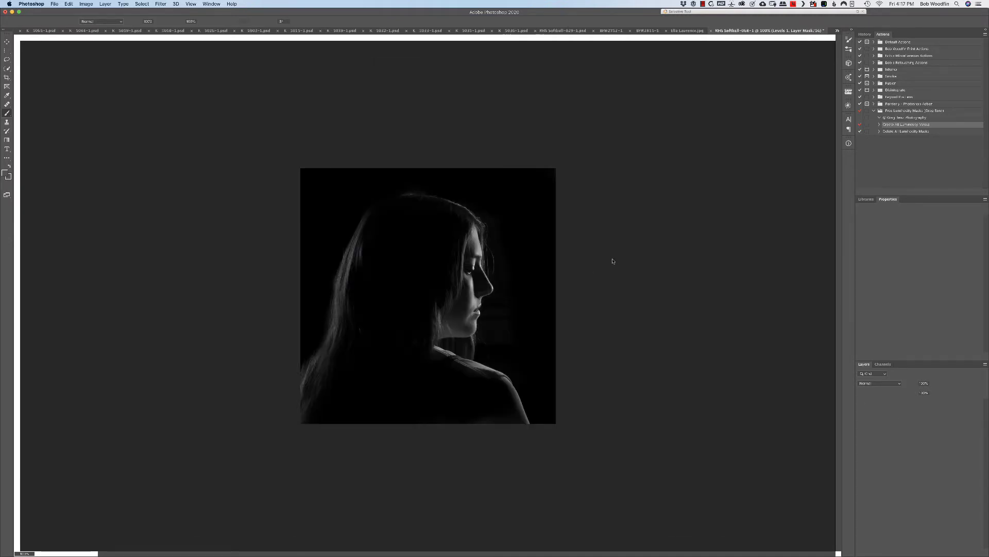
- Switch to Finder and open the 52 Week Challenge 2019 folder under Rowlett Photography Club in the Photo Gallery drive's Photo Gallery folder
key("super+Tab")
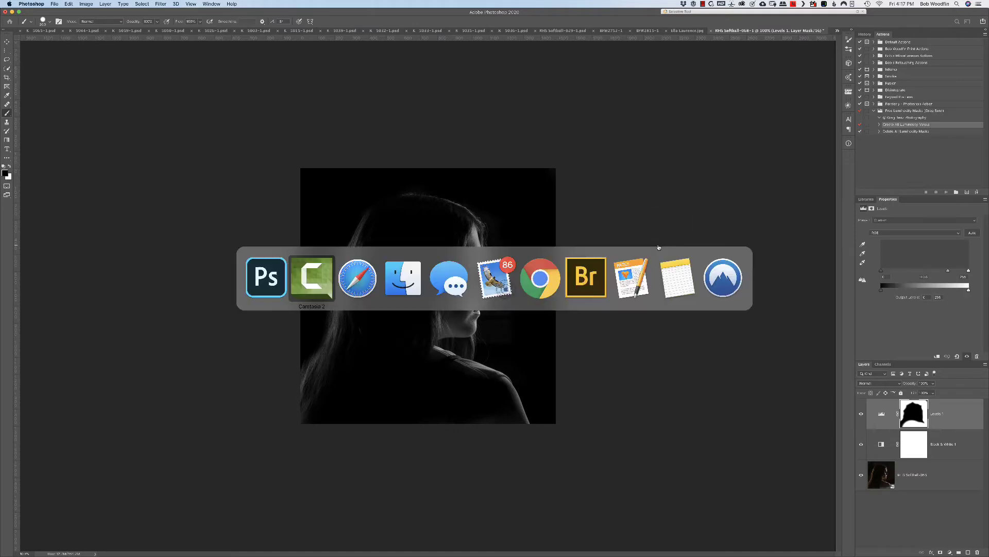
key("super+Tab")
key("super+Tab")
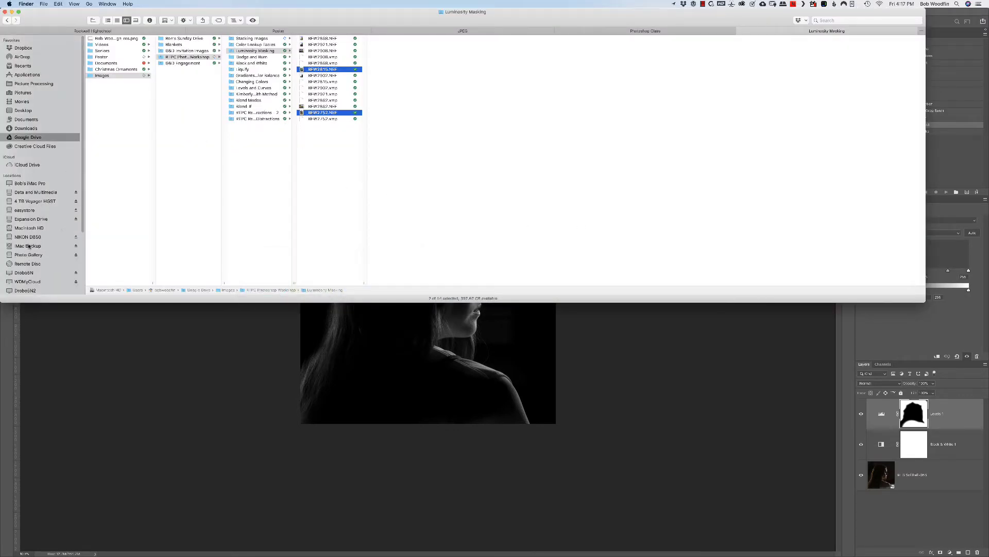
left_click(28, 201)
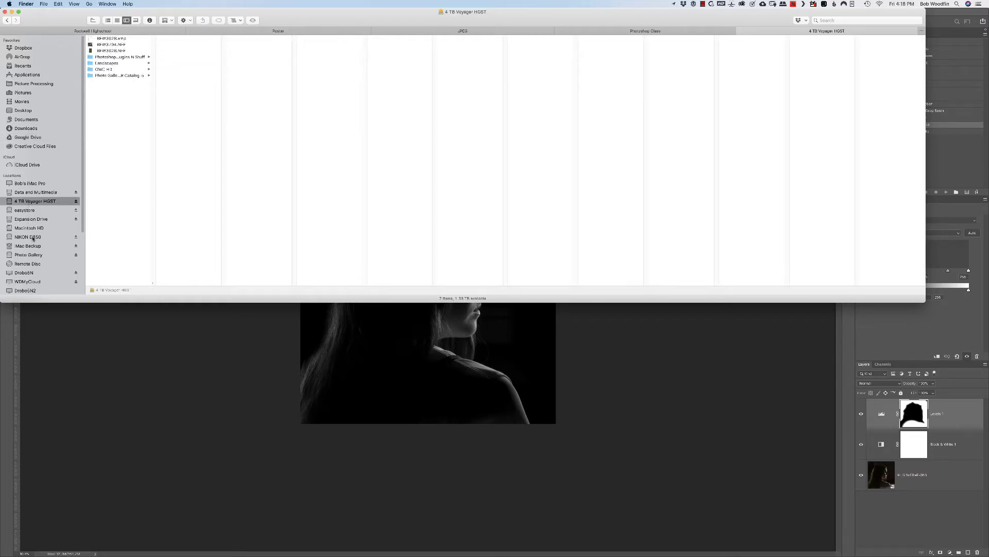
left_click(31, 255)
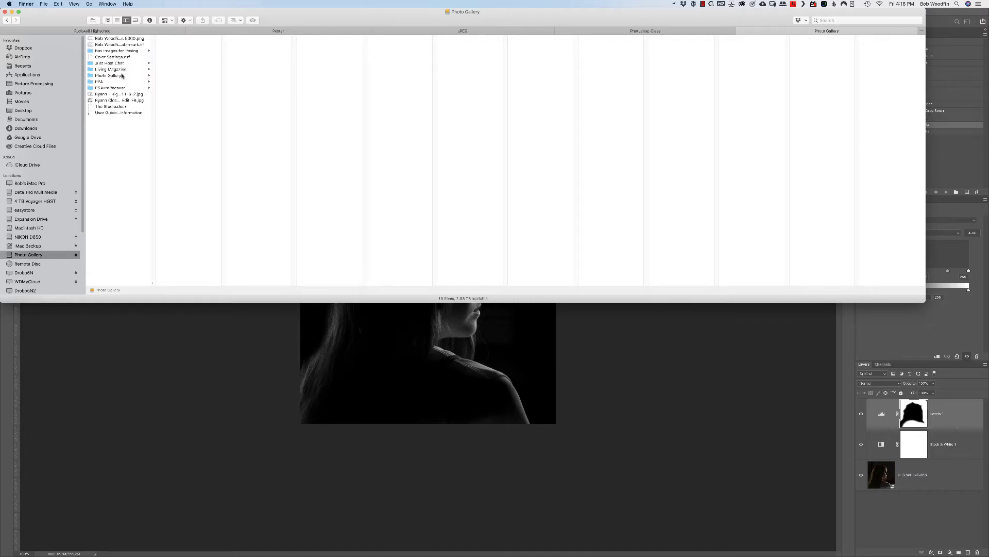
left_click(92, 76)
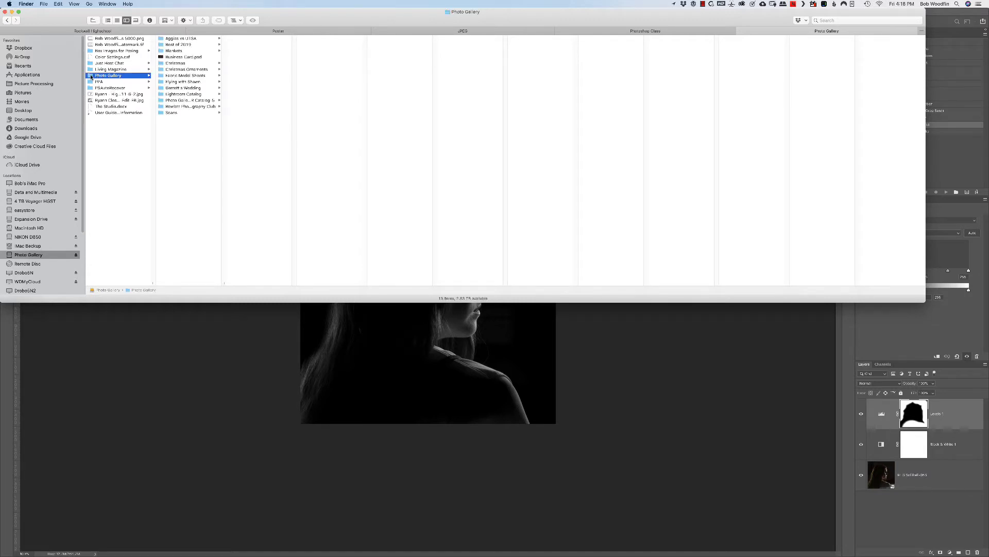
left_click(167, 106)
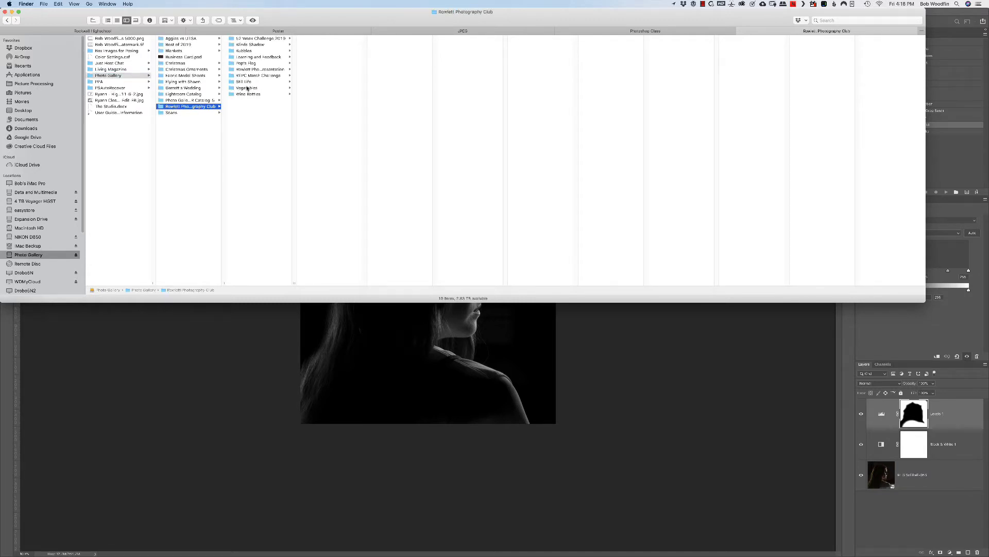
left_click(245, 40)
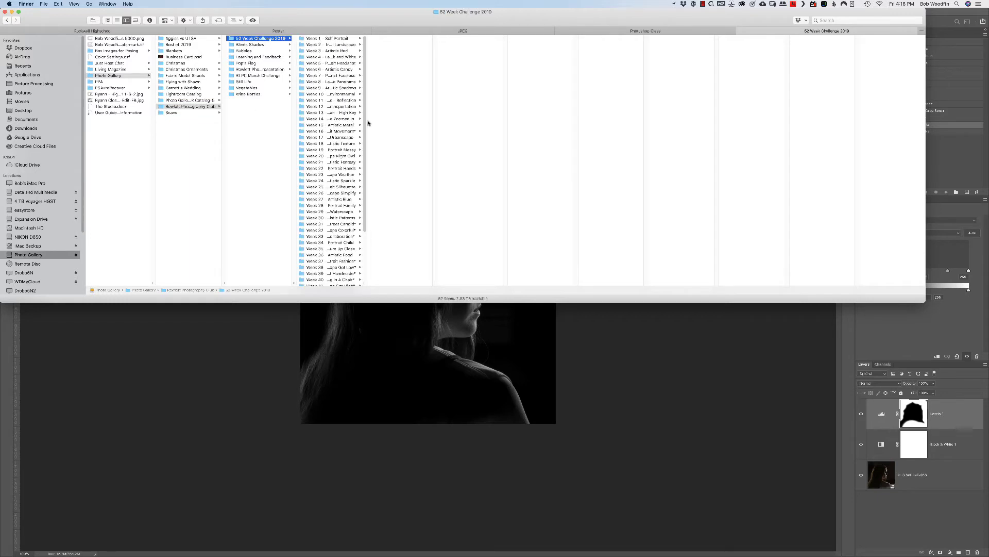
- Widen the week-folder column and open the Side View 1 folder inside Week 35 - Landscape Nature Up Close
left_click_drag(365, 124, 366, 183)
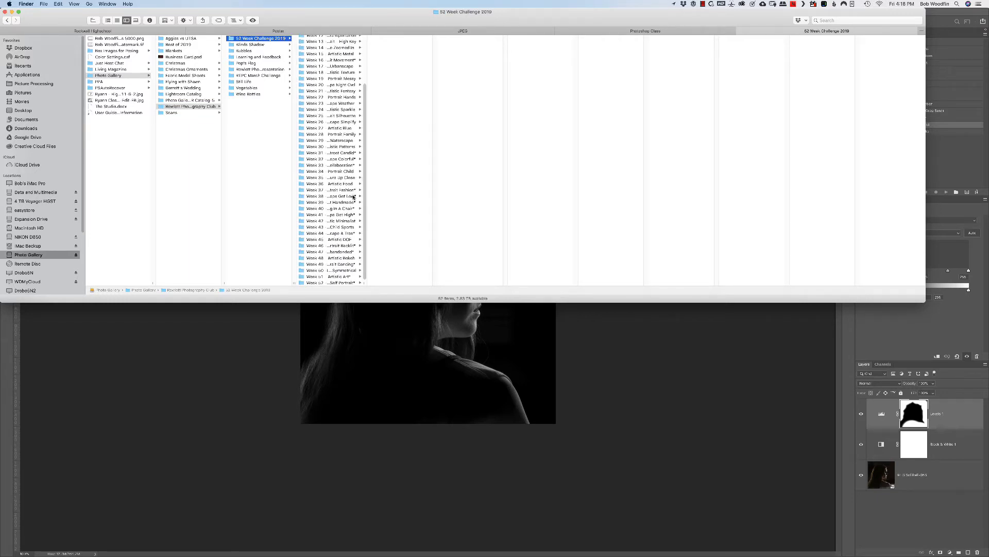
left_click_drag(366, 282, 434, 283)
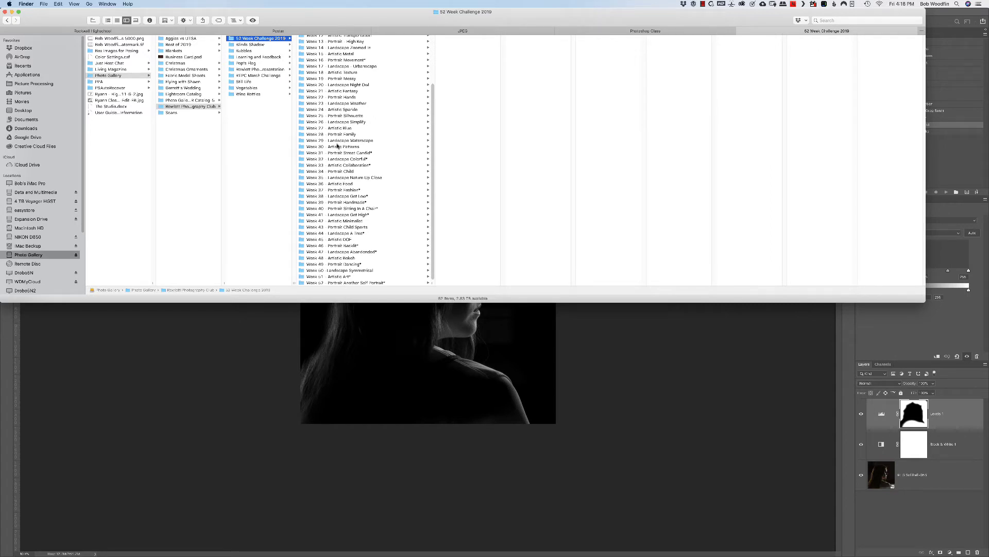
left_click(340, 177)
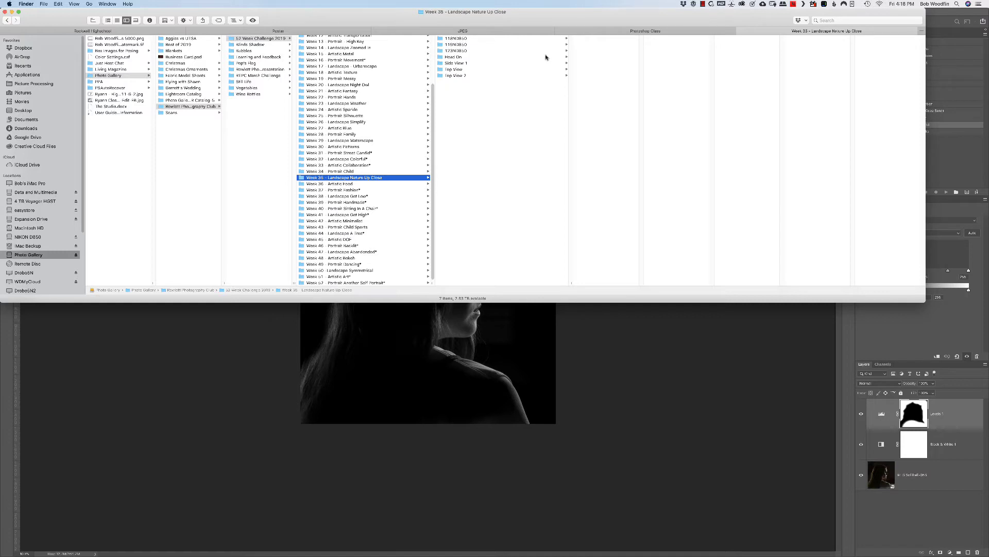
left_click(444, 58)
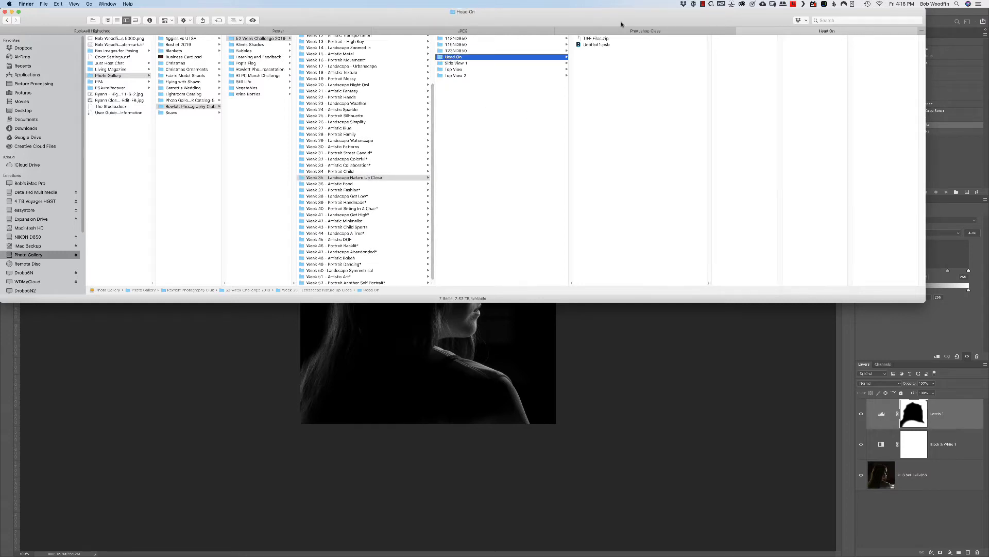
key("Down")
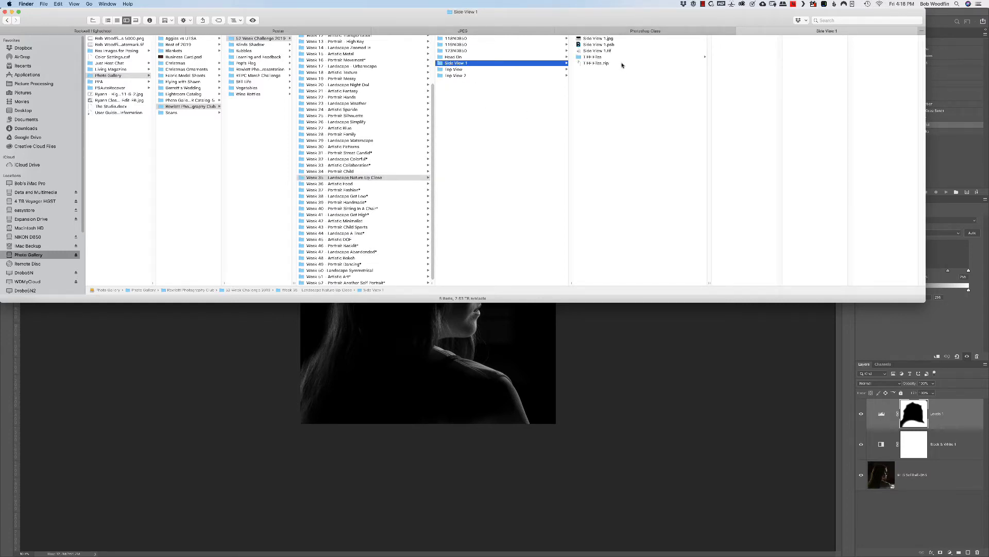
- Open Side View 1.psb in Photoshop
right_click(578, 52)
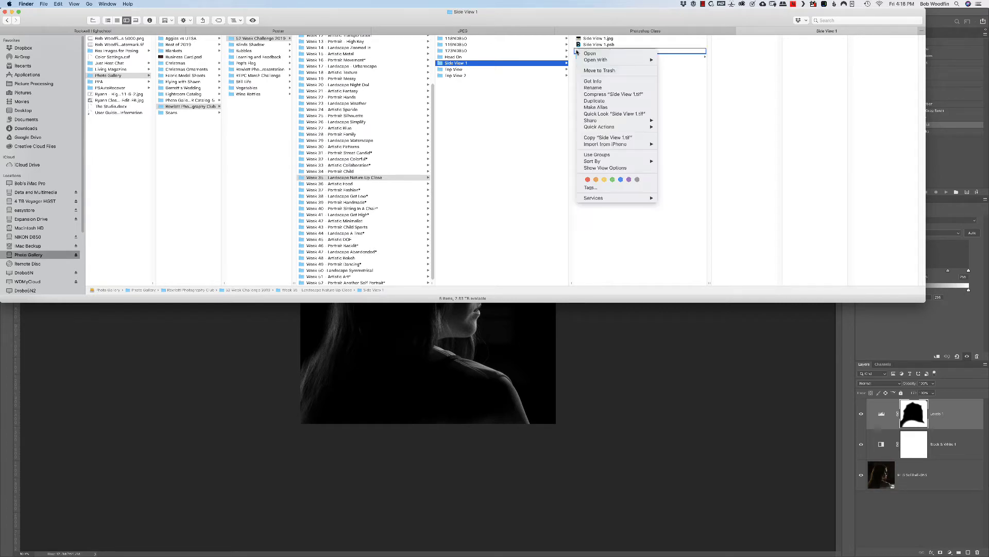
left_click(583, 45)
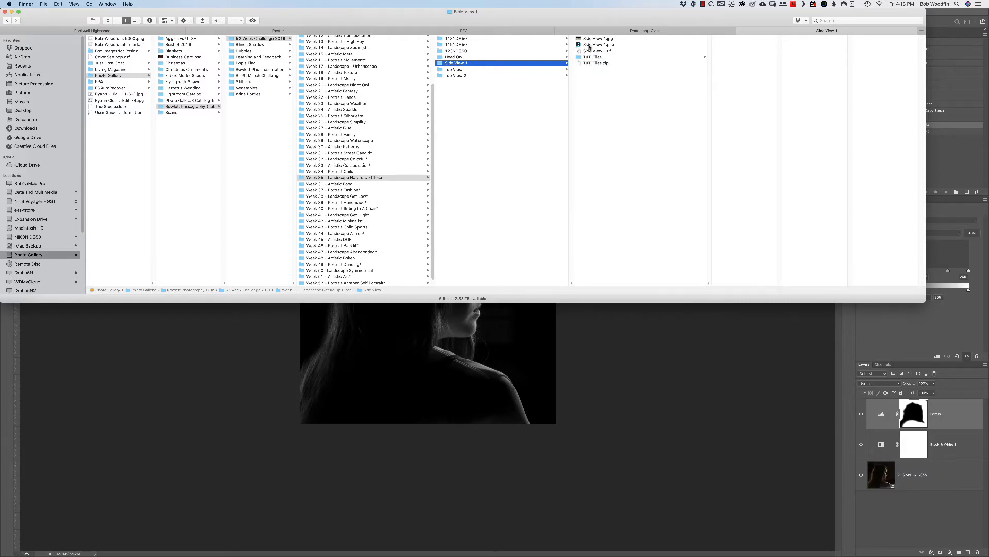
left_click(583, 45)
right_click(583, 45)
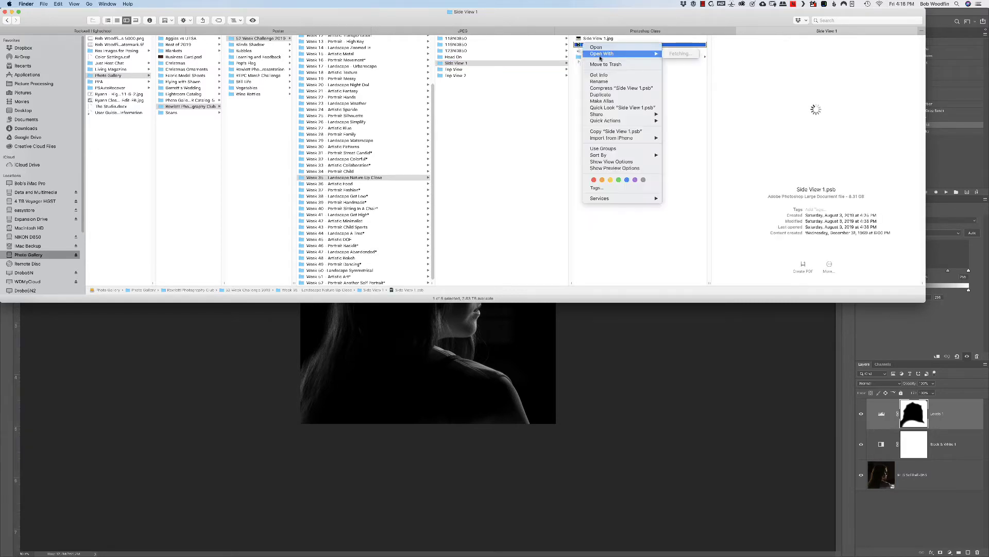
mouse_move(644, 54)
left_click(717, 54)
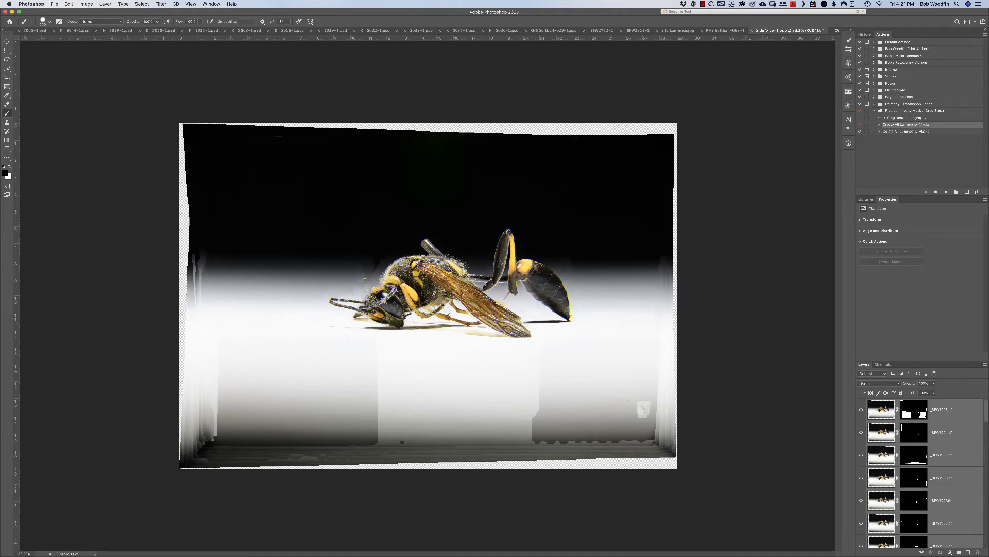
- Examine the focus-stacked wasp up close, including the blend edges in the background below it
key("z")
left_click_drag(434, 290, 444, 292)
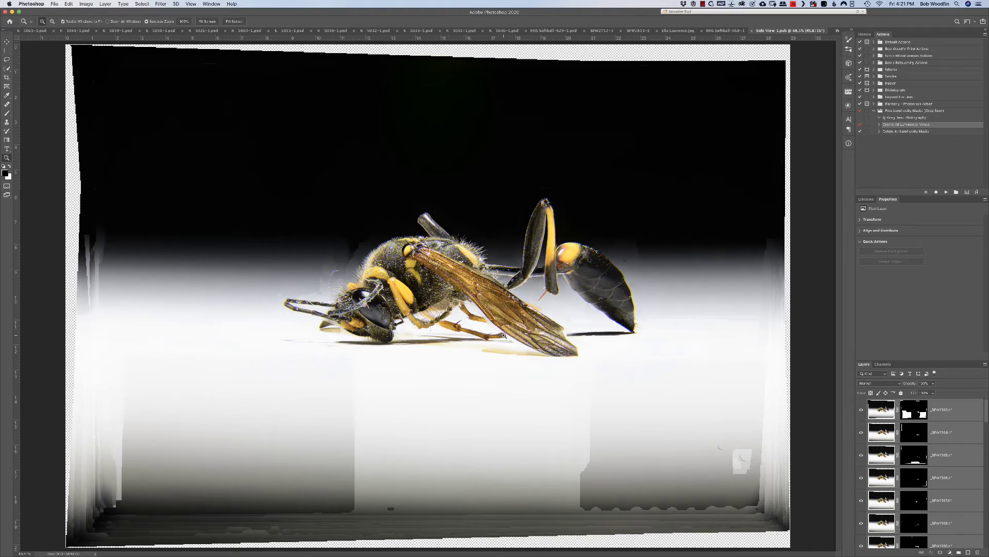
left_click_drag(504, 336, 508, 336)
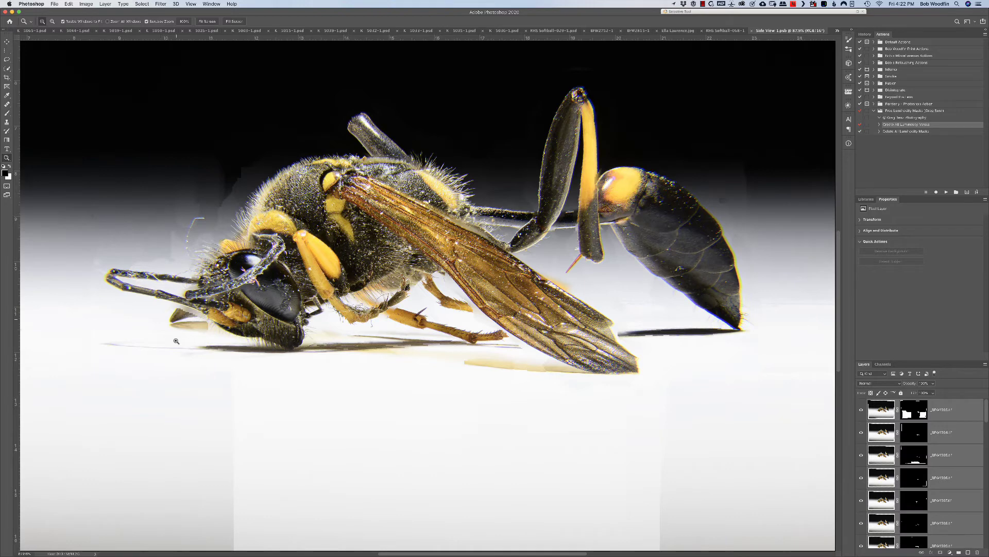
left_click_drag(549, 430, 576, 331)
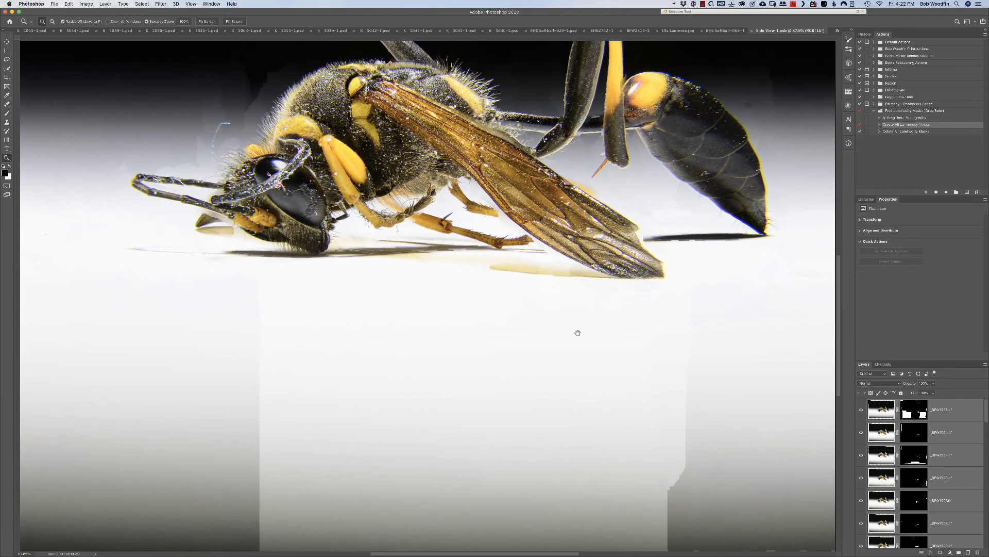
key("super+minus")
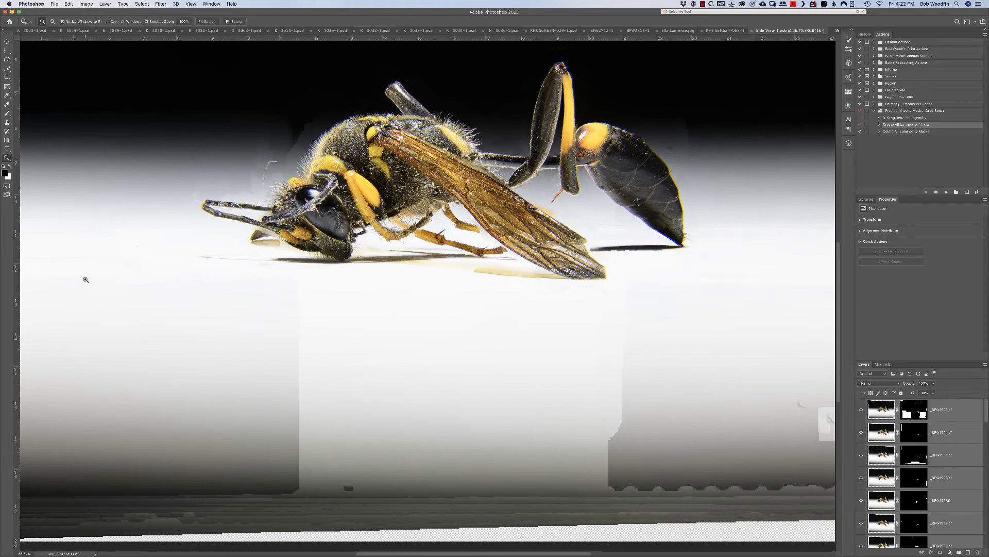
left_click(54, 4)
mouse_move(118, 165)
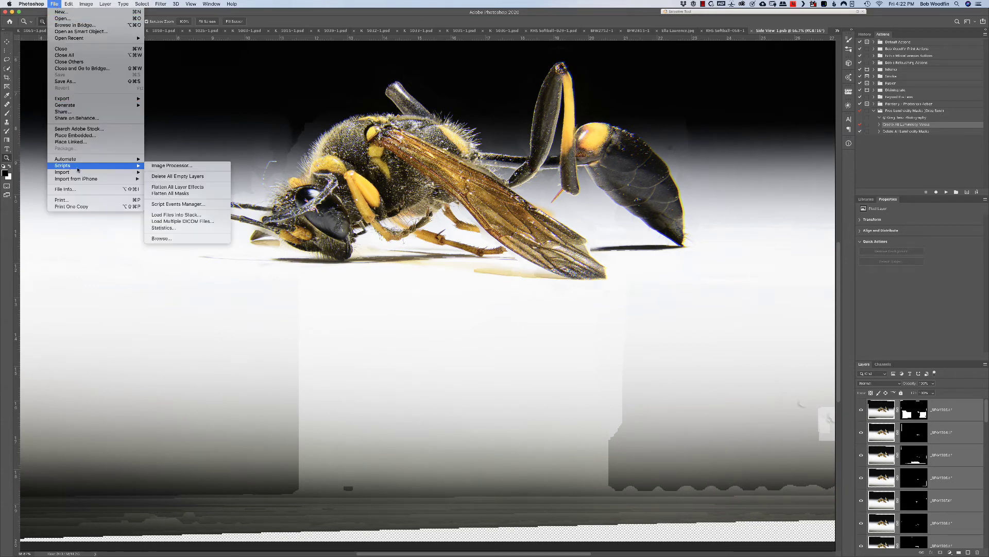
left_click(180, 215)
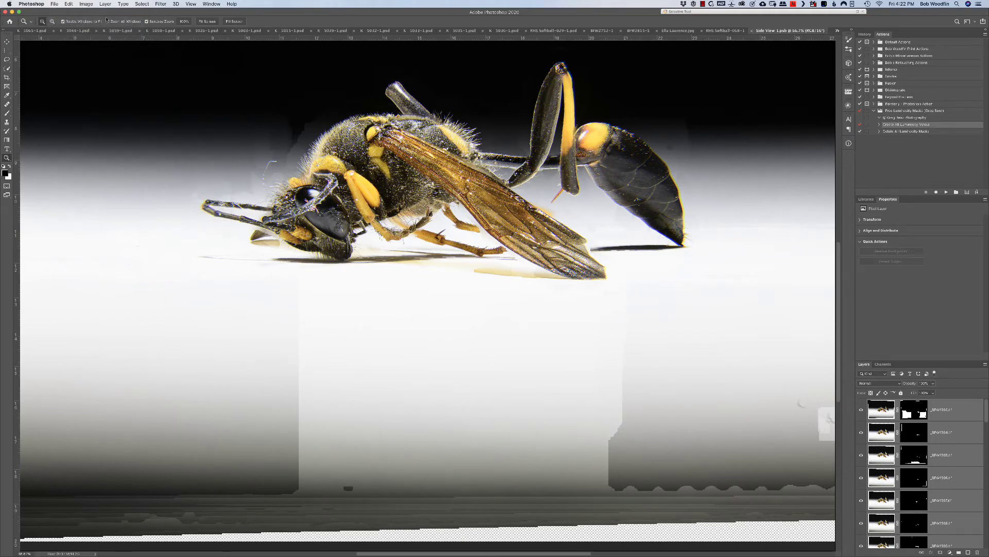
left_click(69, 4)
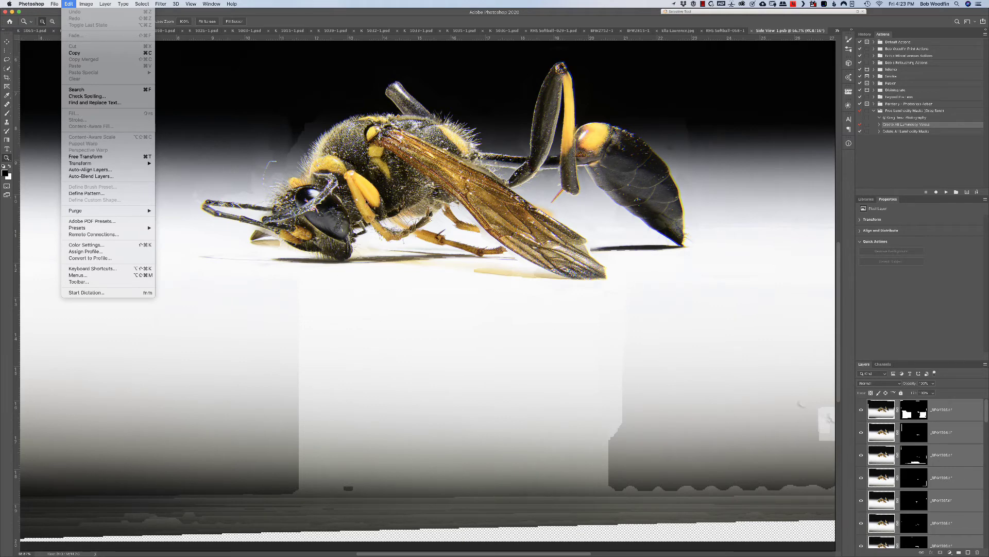
left_click(230, 91)
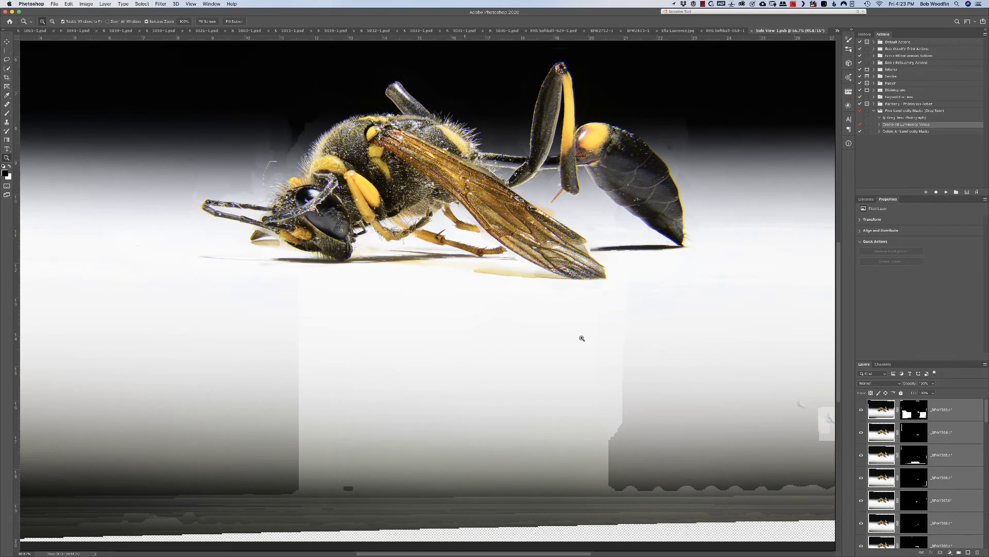
- View the whole wasp image again and close the Side View 1.psb document
key("super+minus")
key("super+minus")
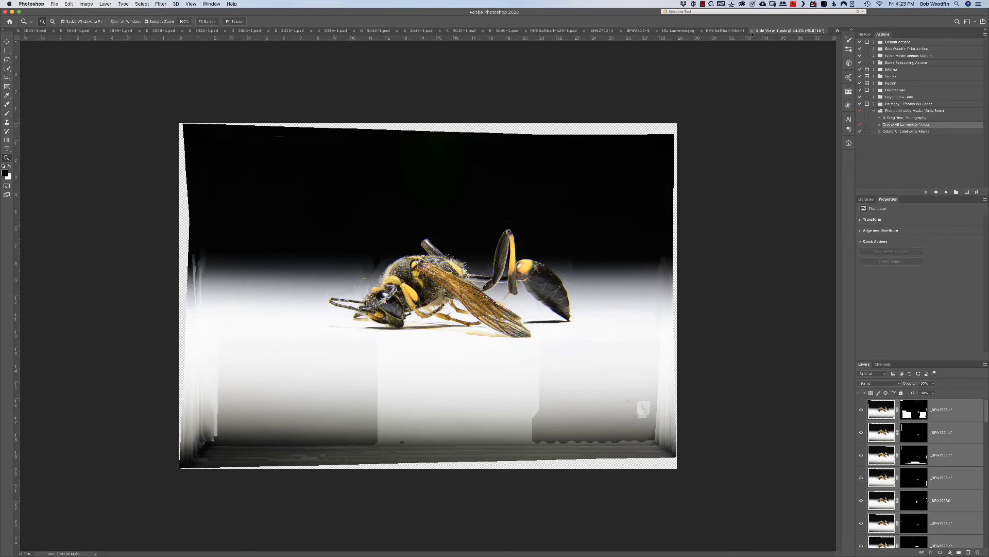
left_click(751, 31)
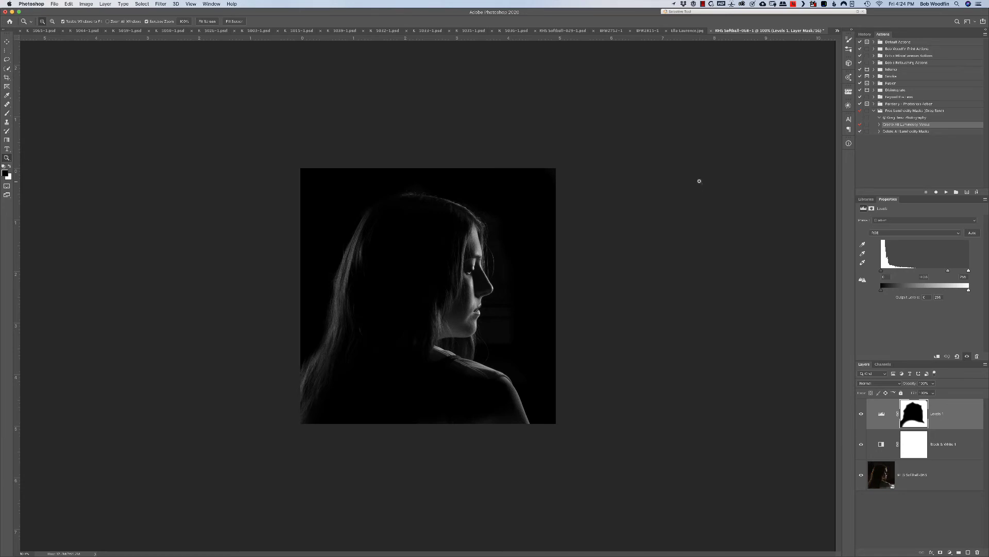
- Start the Statistics script and browse its source files to the For Removing Objects folder inside Stacking Images
left_click(55, 4)
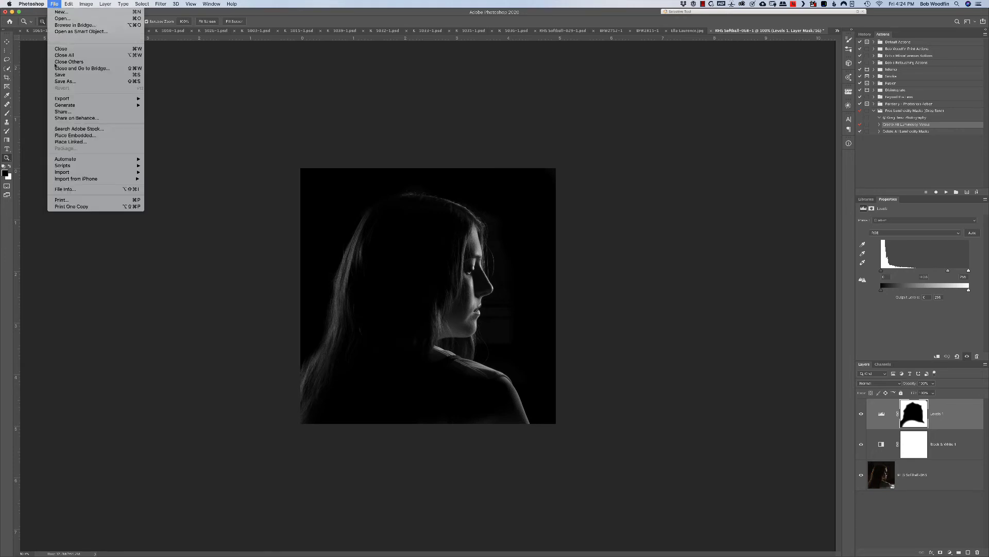
mouse_move(103, 165)
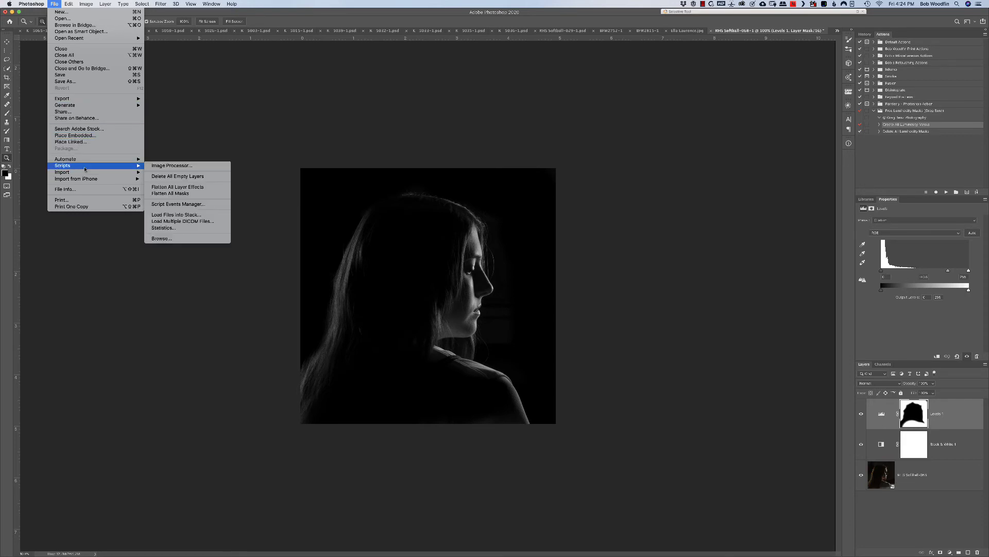
left_click(176, 228)
left_click(522, 274)
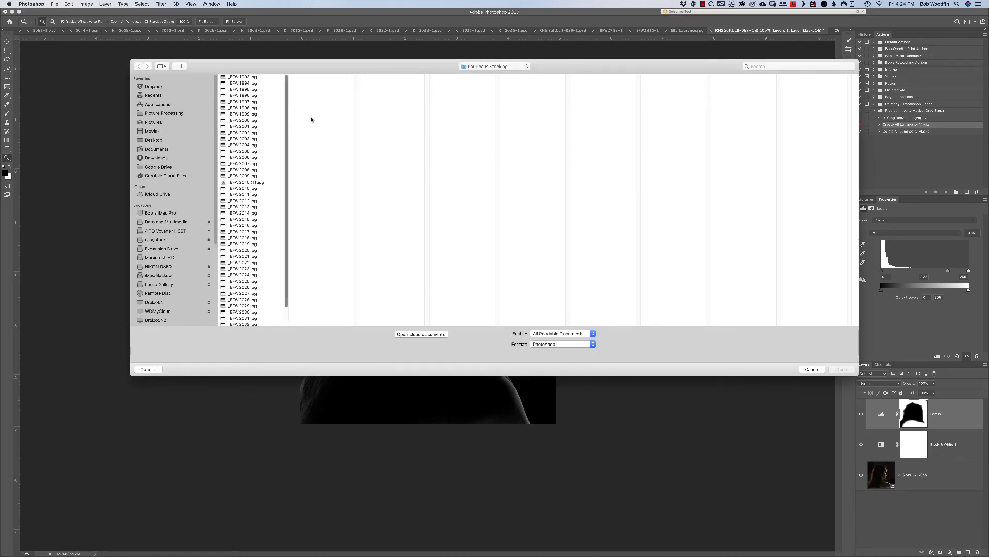
left_click(519, 66)
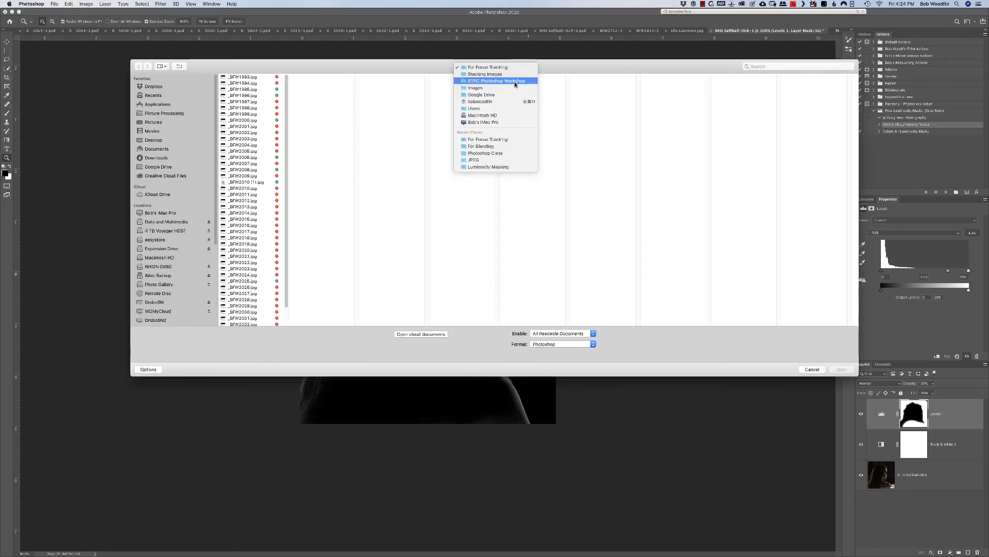
left_click(510, 74)
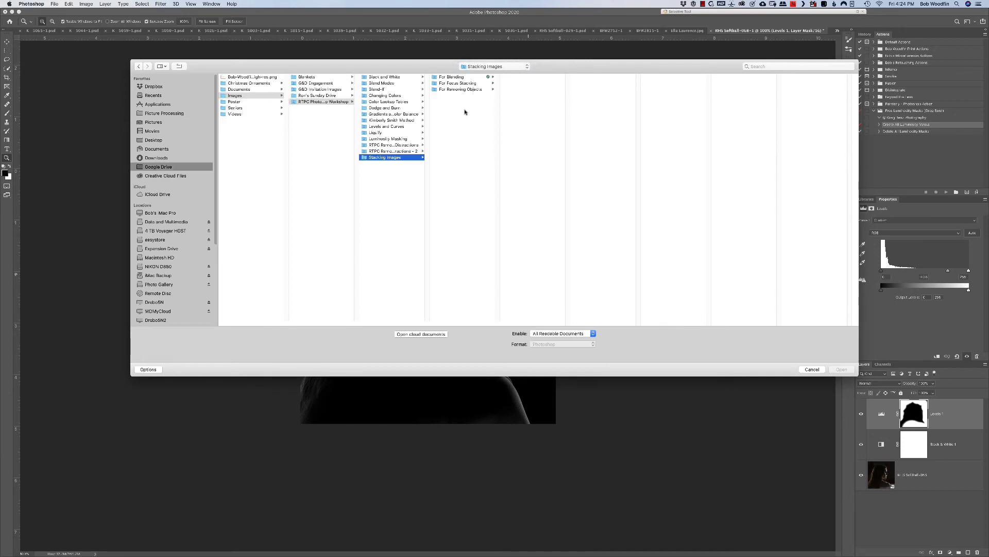
left_click(448, 90)
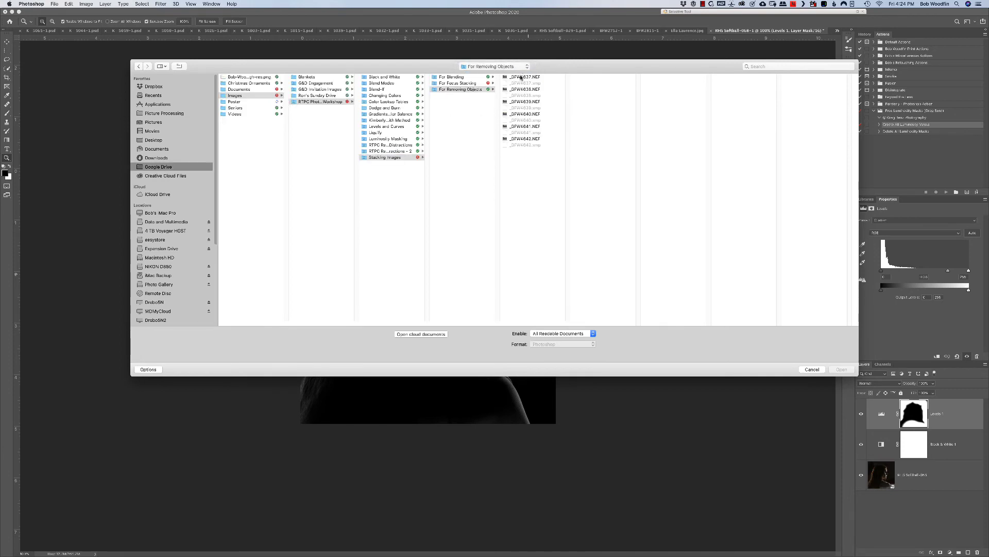
- Load the six raw files _BFW4637.NEF through _BFW4642.NEF as source files for the Statistics script
left_click(520, 77)
left_click(526, 90, "shift")
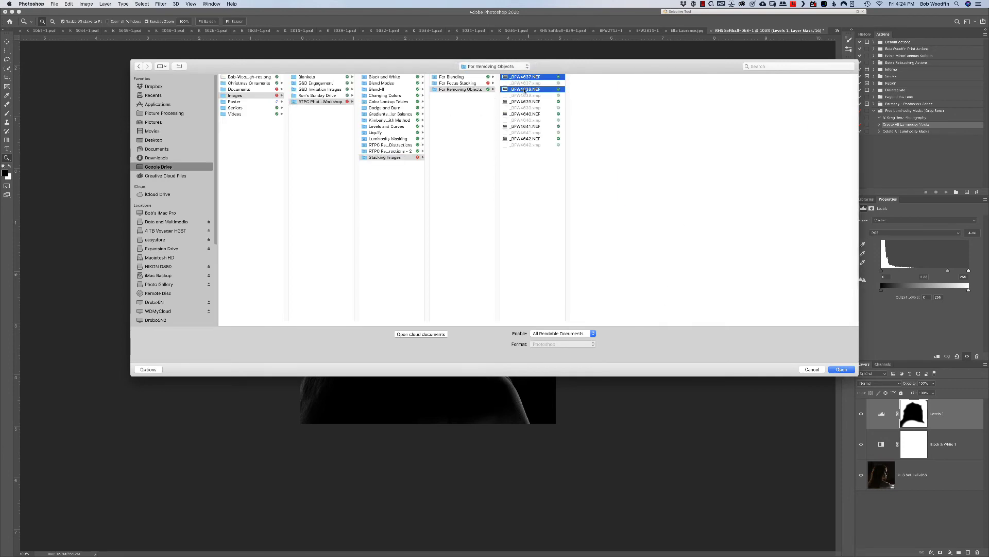
left_click(525, 102, "shift")
left_click(525, 114, "shift")
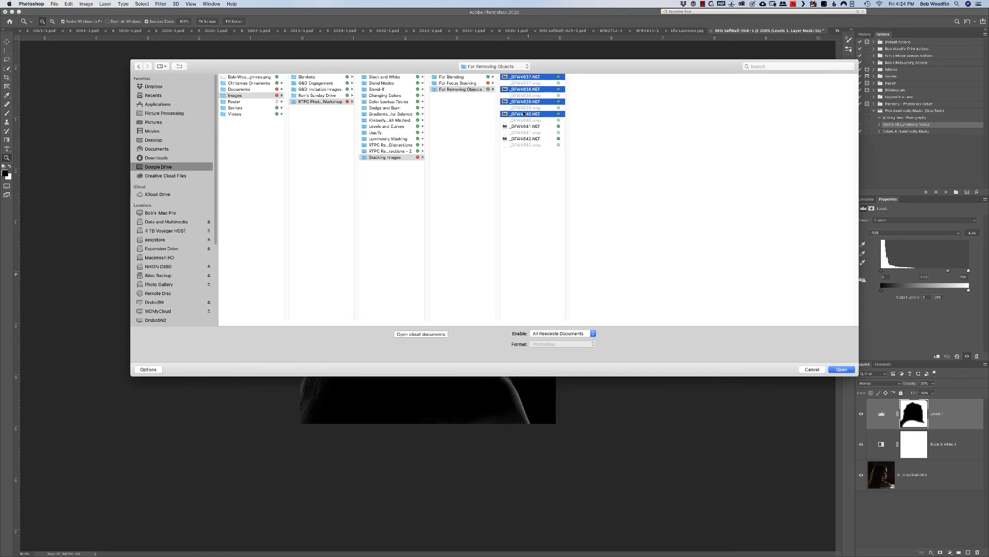
left_click(526, 126, "shift")
left_click(527, 139, "shift")
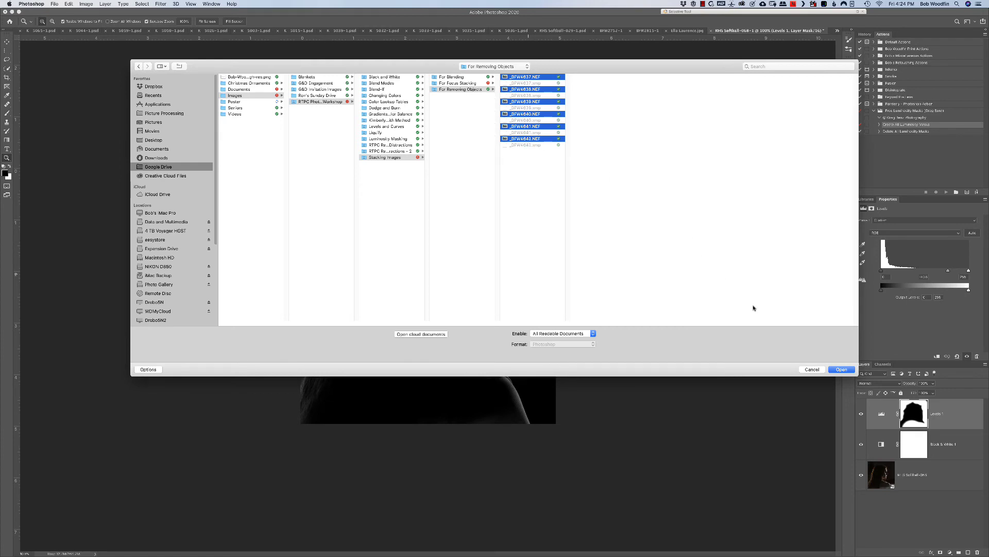
left_click(832, 369)
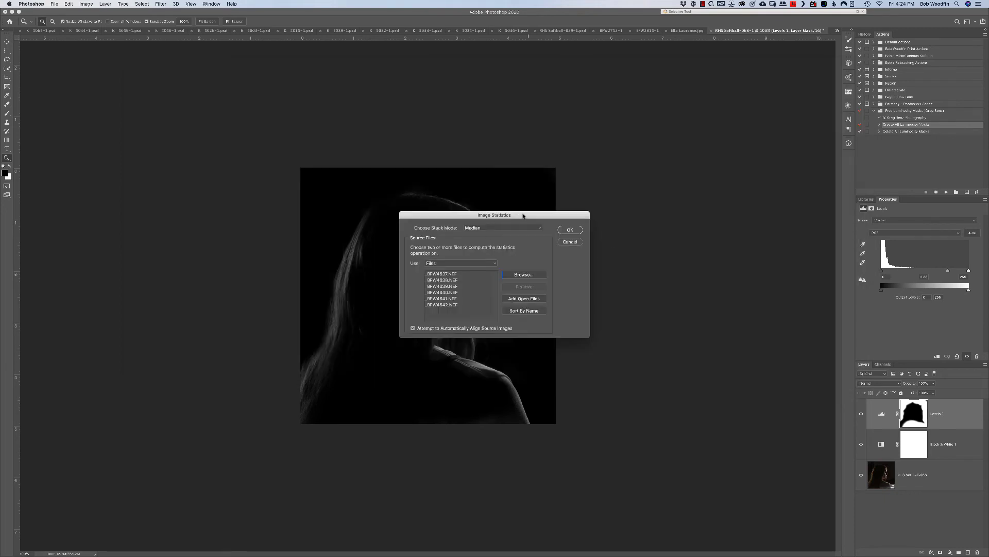
- Set the stack mode to Median and run the Image Statistics script with automatic source image alignment enabled
left_click_drag(523, 216, 503, 157)
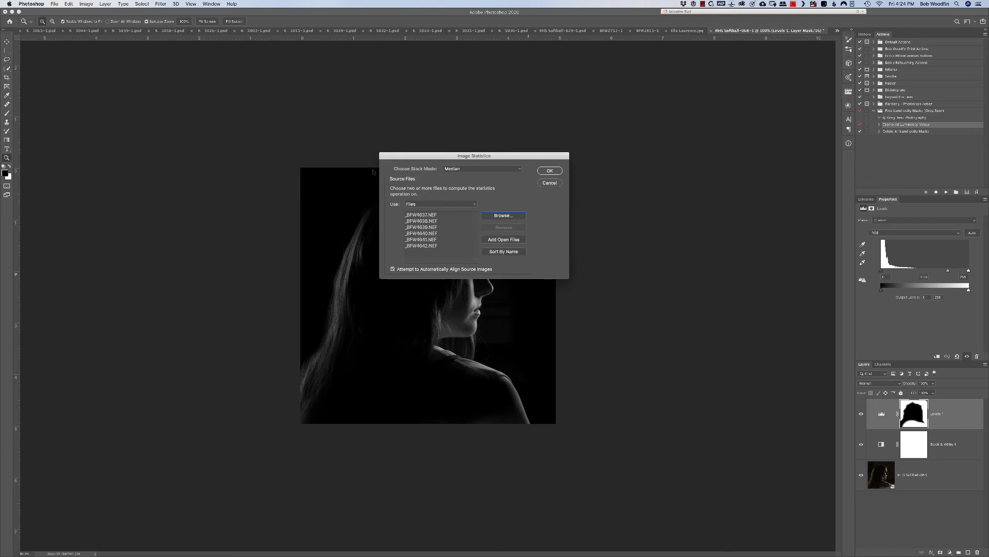
left_click(519, 169)
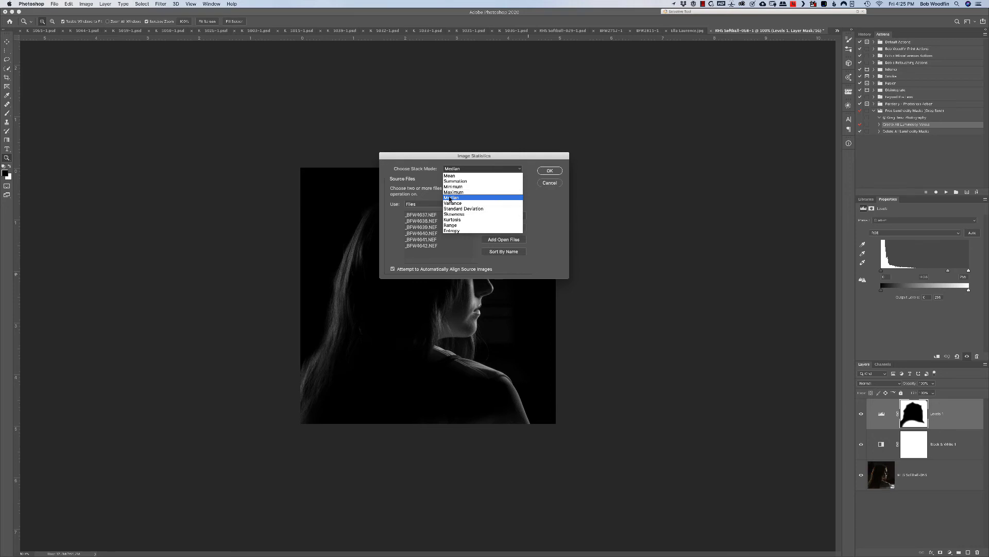
left_click(451, 199)
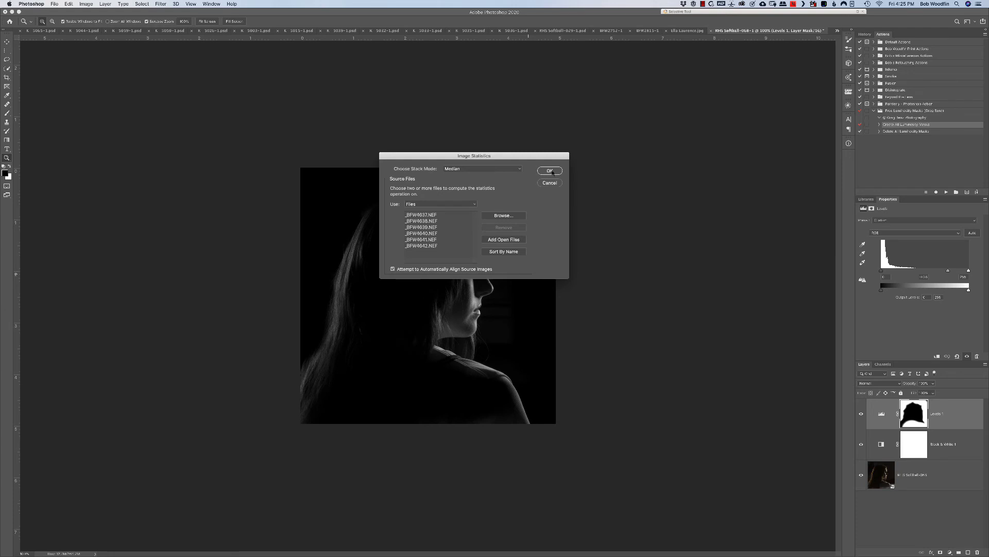
left_click(553, 172)
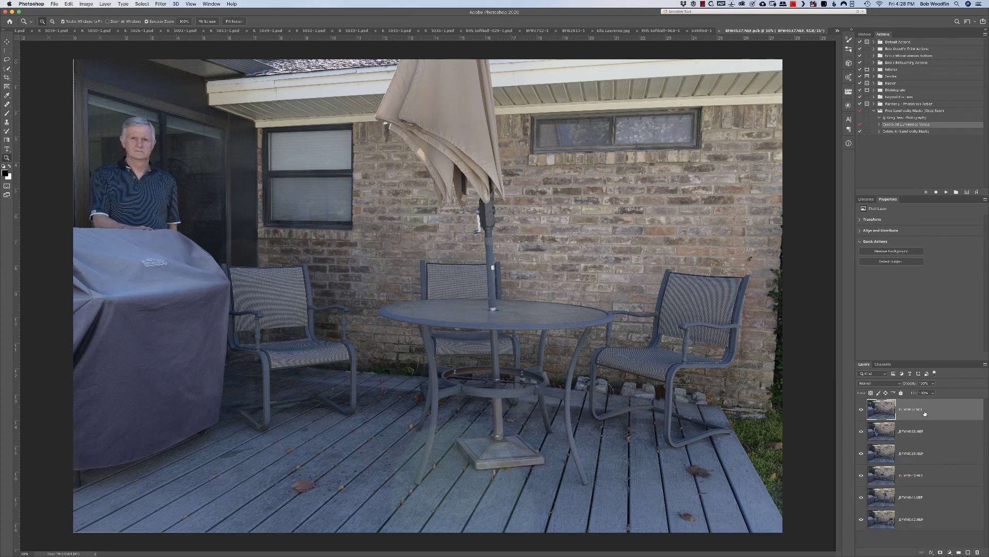
- Hide the stacked layers one by one from the uppermost down to view each source photo, leaving only the lowest layer visible
left_click(861, 410)
left_click(860, 429)
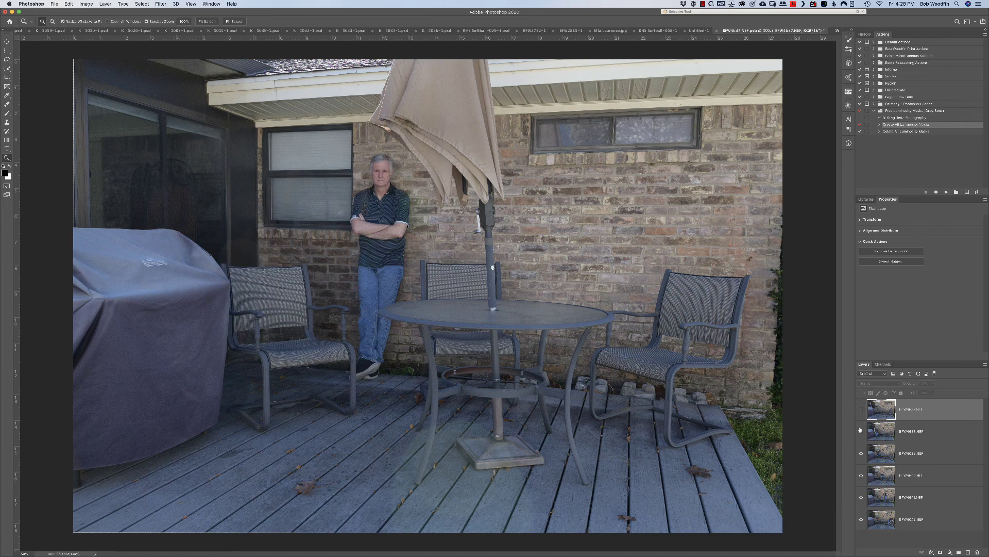
left_click(861, 453)
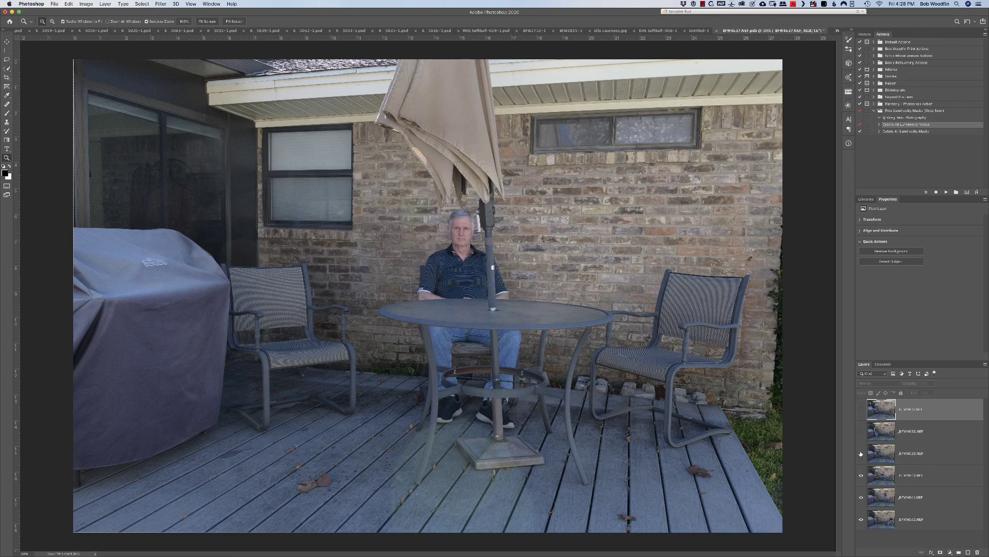
left_click(861, 476)
left_click(861, 497)
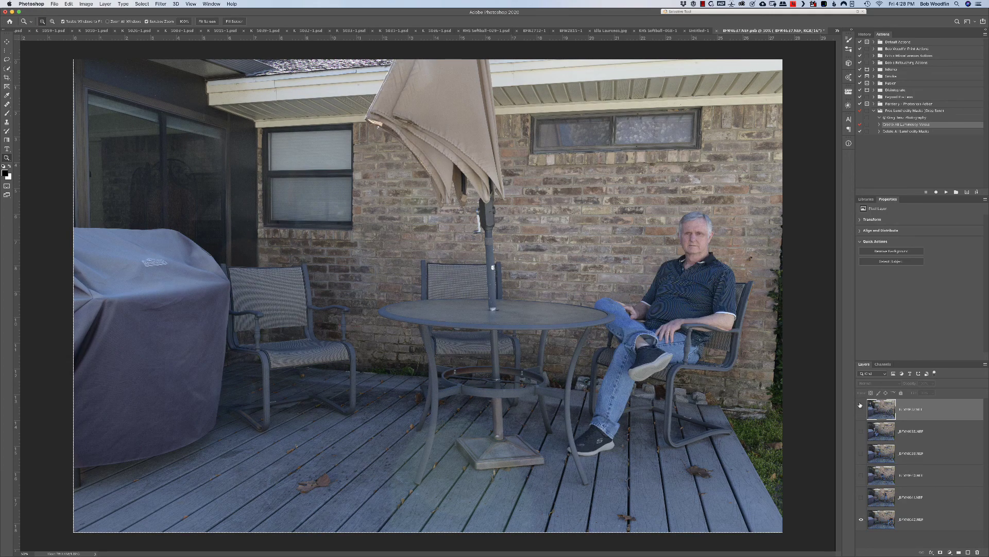
- Show all the stacked layers again and close the _BFW4637.NEF.psb document without saving
left_click(861, 519, "alt")
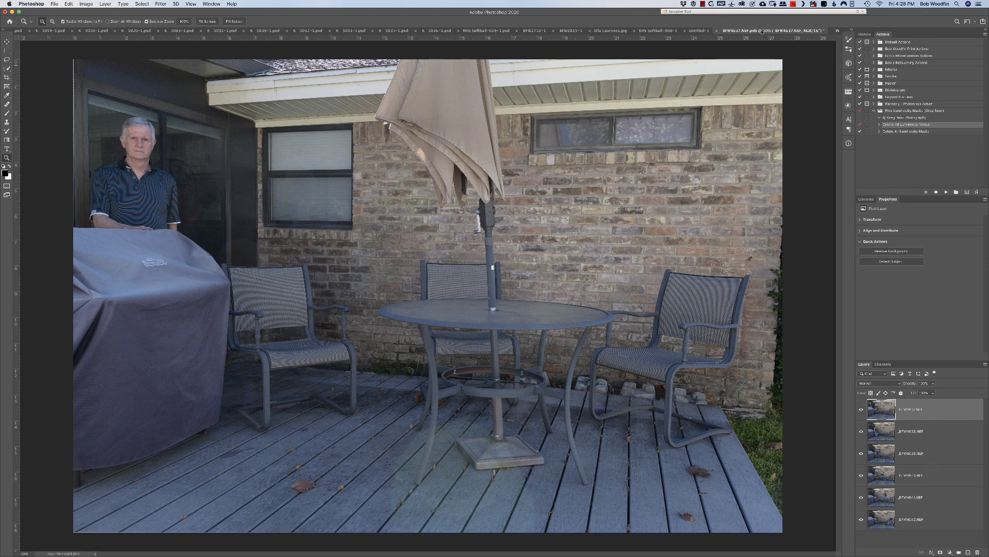
left_click(717, 31)
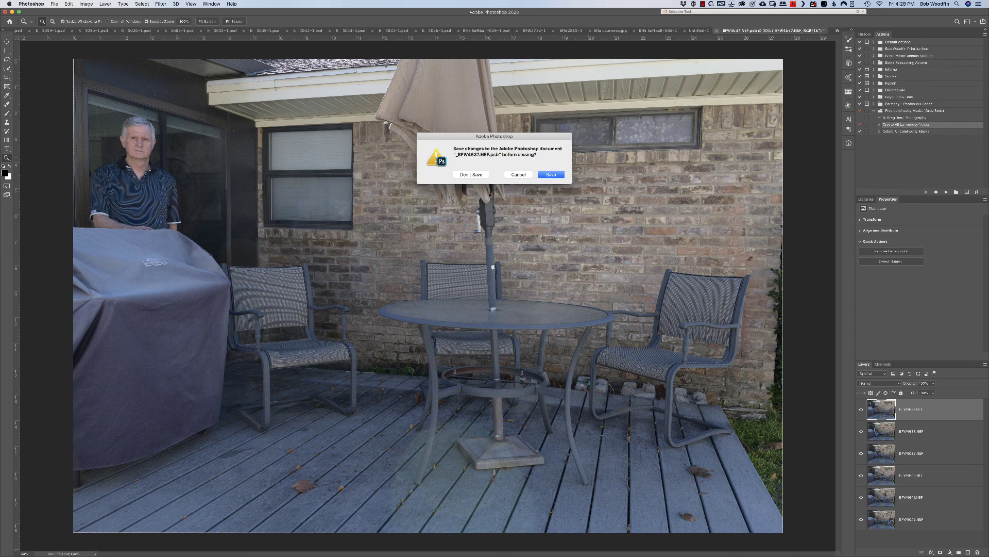
left_click(474, 174)
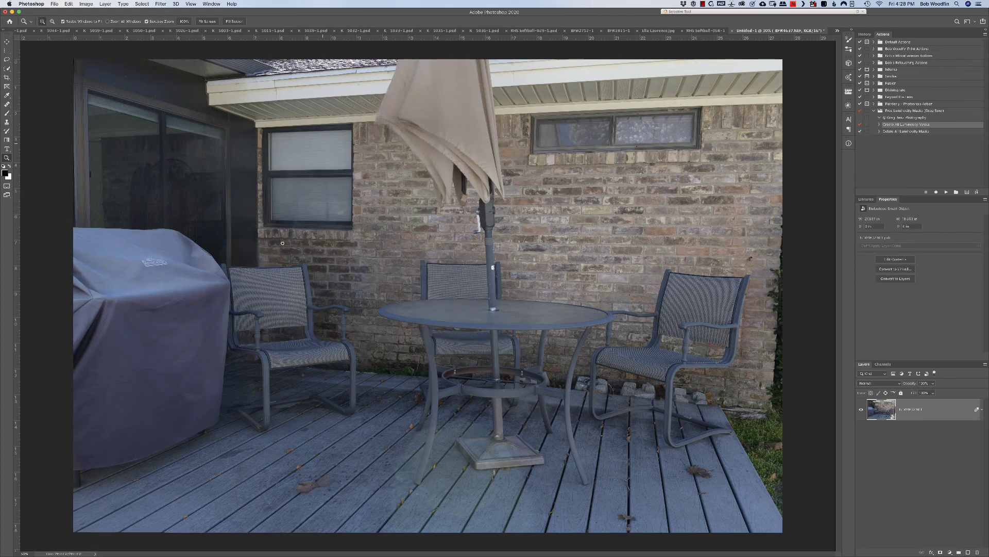